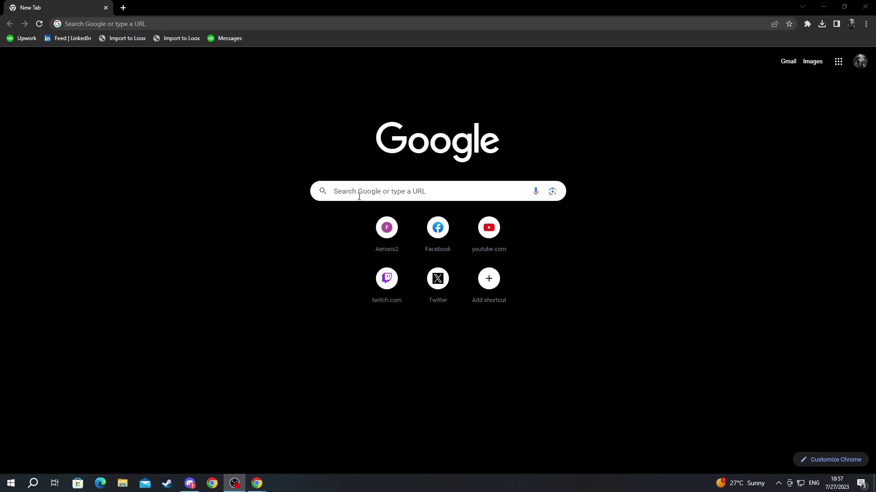
Search Google for "journeymap" and open the CurseForge page for the JourneyMap Minecraft mod.
{"action": "left_click", "coordinate": [342, 191]}
{"action": "type", "text": "jh"}
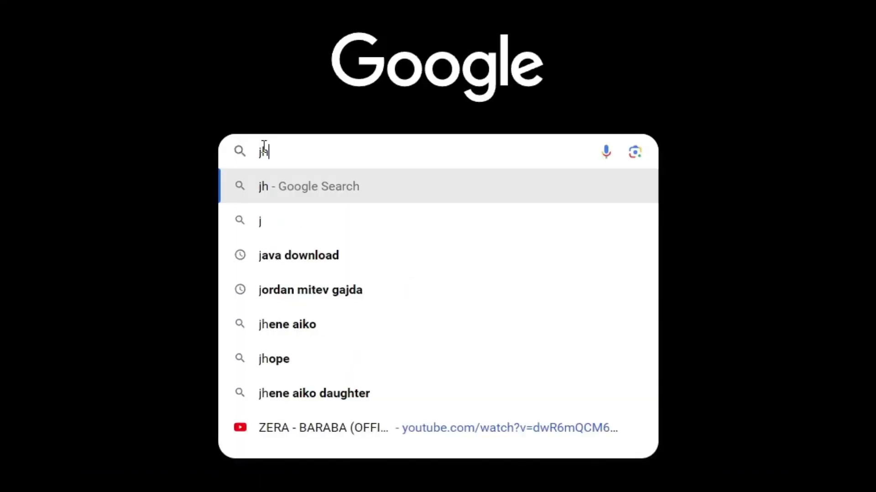
{"action": "key", "text": "BackSpace"}
{"action": "type", "text": "ourneymap"}
{"action": "key", "text": "Return"}
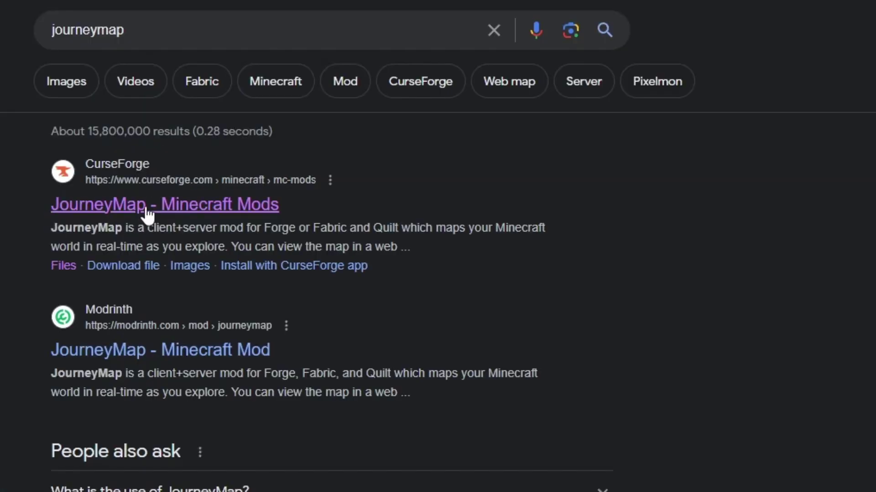
{"action": "left_click", "coordinate": [147, 211]}
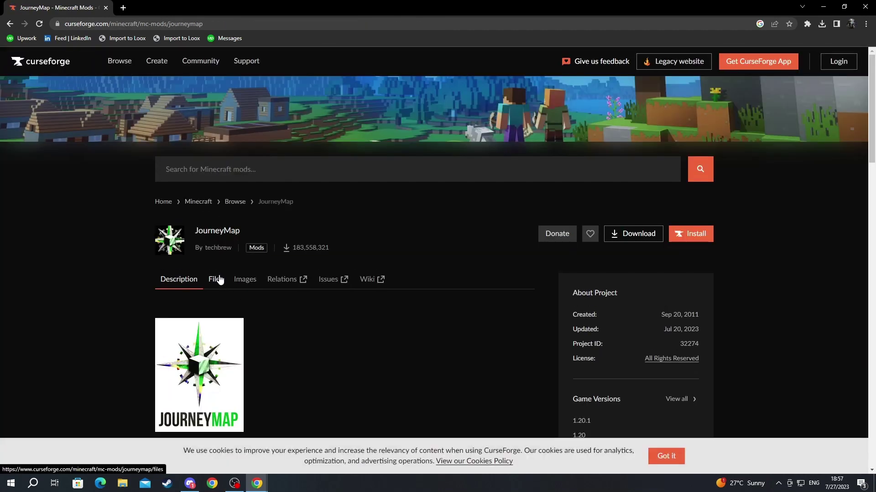
Browse the JourneyMap files list and download the journeymap-1.20.1-5.9.12-forge file.
{"action": "scroll", "coordinate": [206, 305], "scroll_direction": "down", "scroll_amount": 1}
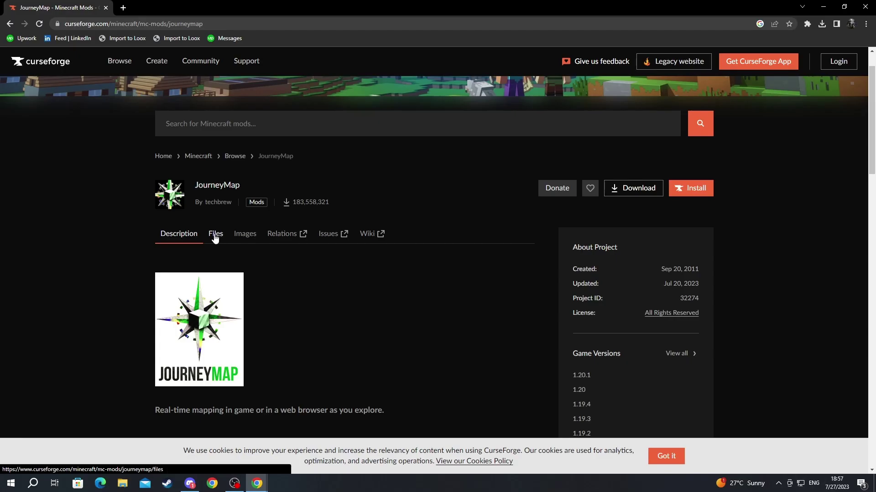
{"action": "left_click", "coordinate": [215, 238]}
{"action": "scroll", "coordinate": [228, 249], "scroll_direction": "down", "scroll_amount": 3}
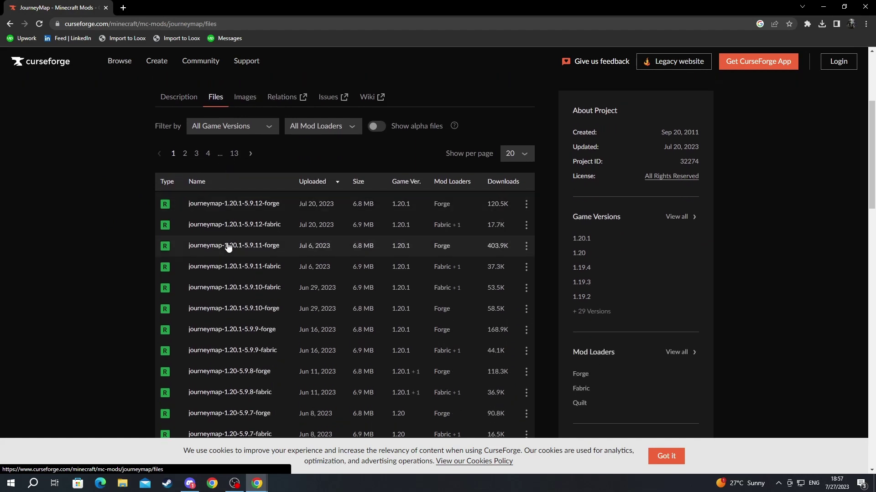
{"action": "scroll", "coordinate": [292, 248], "scroll_direction": "down", "scroll_amount": 2}
{"action": "scroll", "coordinate": [287, 245], "scroll_direction": "up", "scroll_amount": 4}
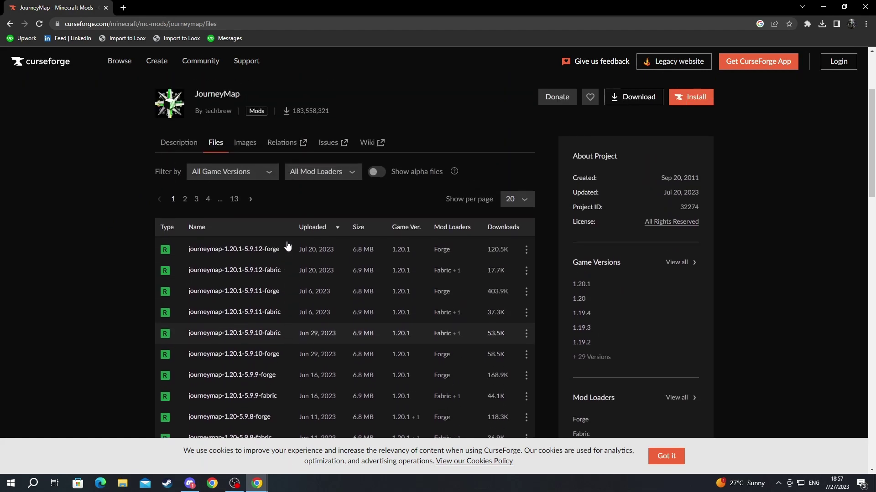
{"action": "scroll", "coordinate": [278, 301], "scroll_direction": "down", "scroll_amount": 1}
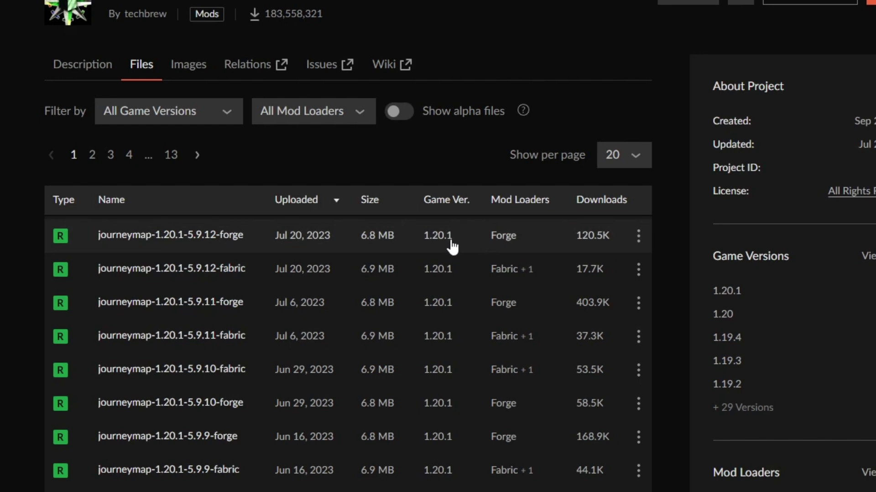
{"action": "left_click", "coordinate": [638, 238]}
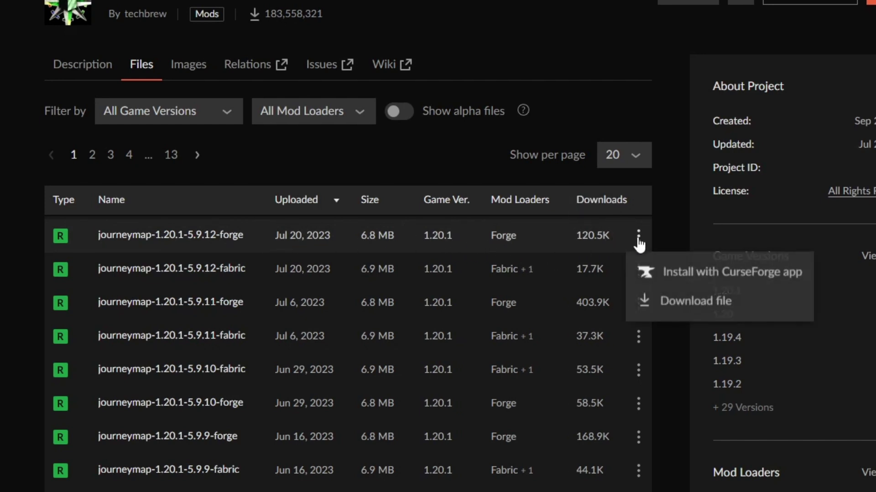
{"action": "left_click", "coordinate": [654, 305]}
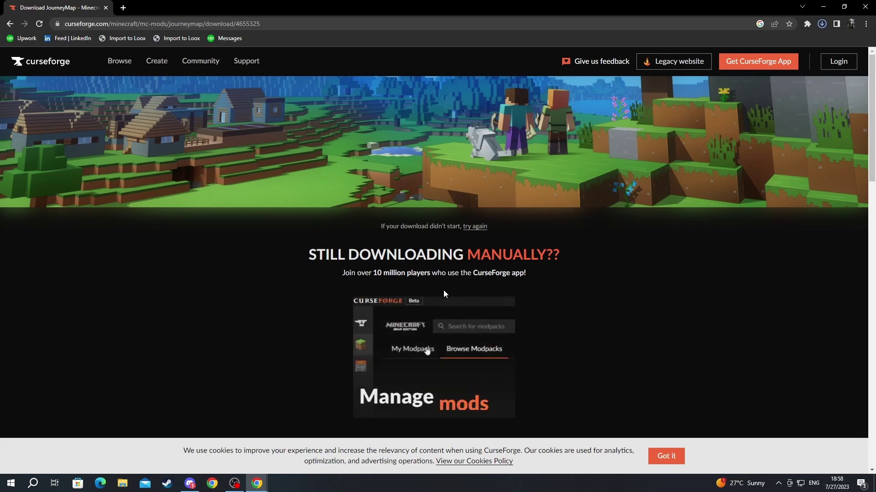
Search for "forge" in a new browser tab and open the Minecraft Forge 1.20.1 downloads page.
{"action": "left_click", "coordinate": [122, 8]}
{"action": "type", "text": "f"}
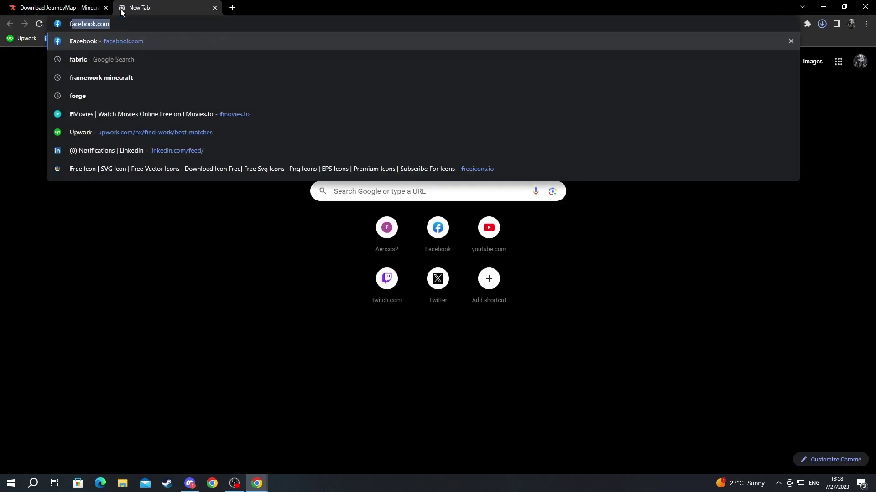
{"action": "type", "text": "orge"}
{"action": "key", "text": "Return"}
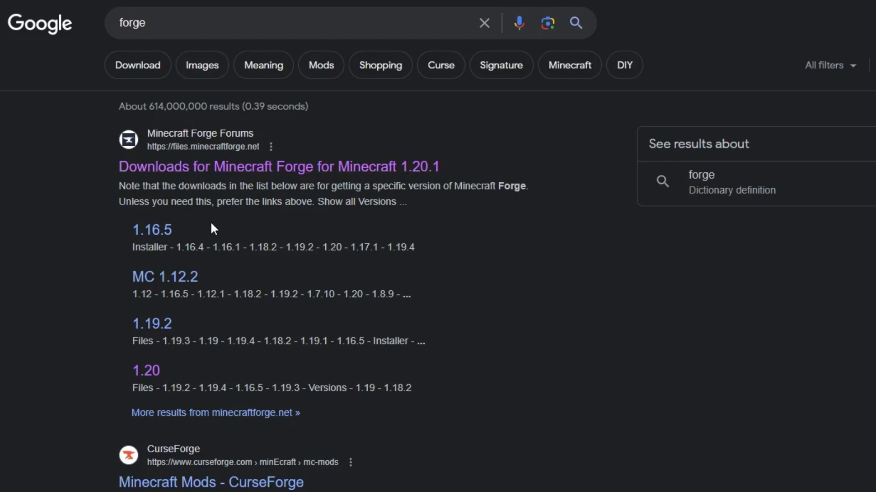
{"action": "left_click", "coordinate": [153, 172]}
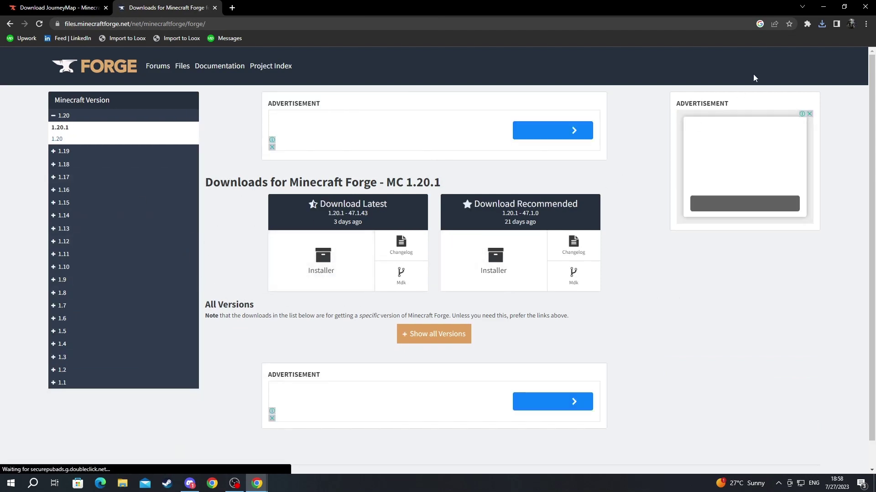
Download the latest Forge installer for Minecraft 1.20.1, version 47.1.43, skipping the advertisement page.
{"action": "left_click", "coordinate": [821, 24]}
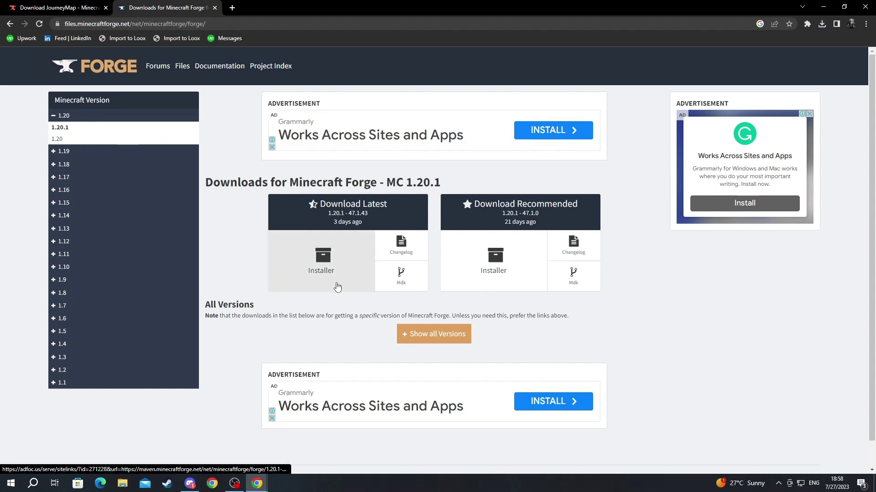
{"action": "left_click_drag", "start_coordinate": [337, 286], "coordinate": [309, 264]}
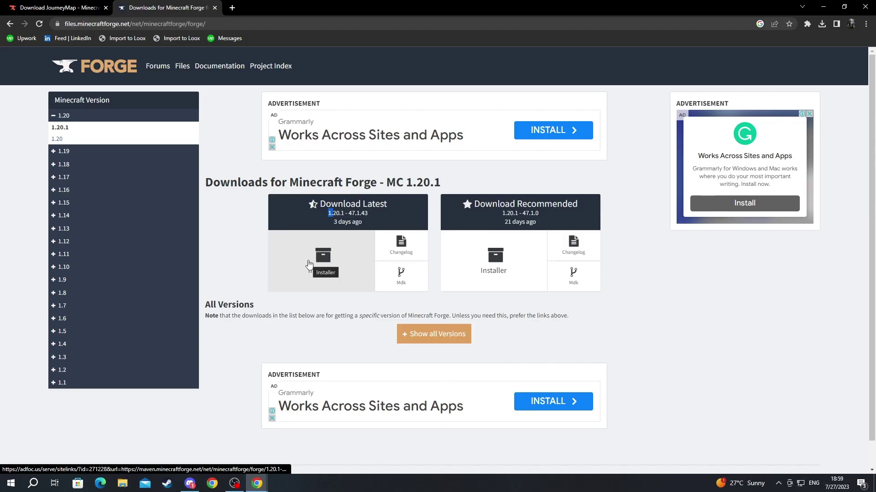
{"action": "left_click", "coordinate": [308, 265]}
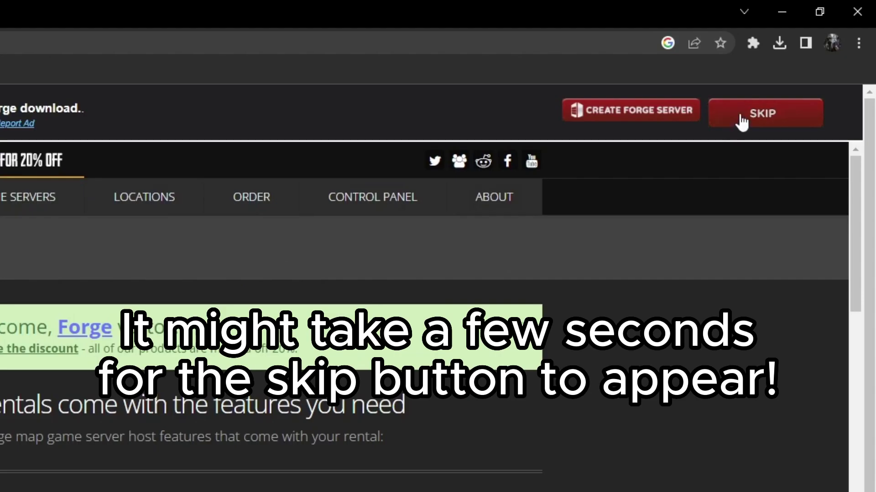
{"action": "left_click", "coordinate": [741, 118]}
Check the browser's recent downloads for the Forge installer and close the browser window.
{"action": "left_click", "coordinate": [823, 23]}
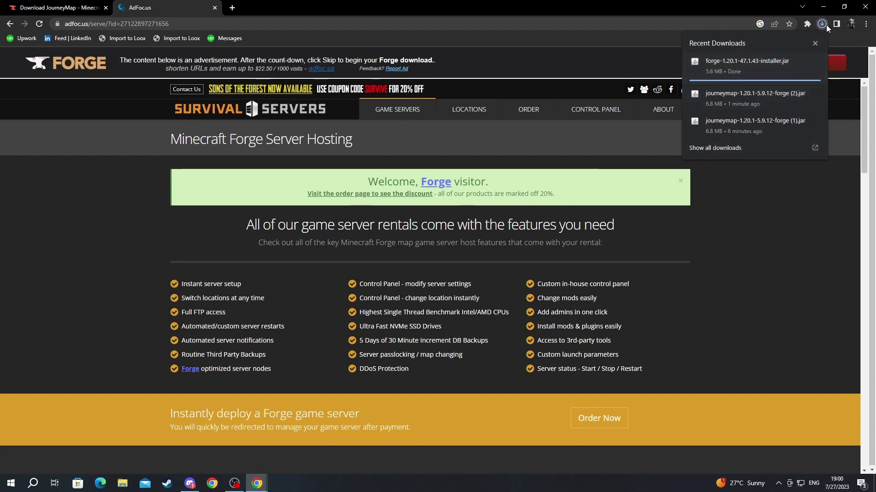
{"action": "left_click", "coordinate": [822, 24]}
{"action": "left_click", "coordinate": [822, 24]}
{"action": "left_click", "coordinate": [821, 24]}
{"action": "left_click", "coordinate": [870, 5]}
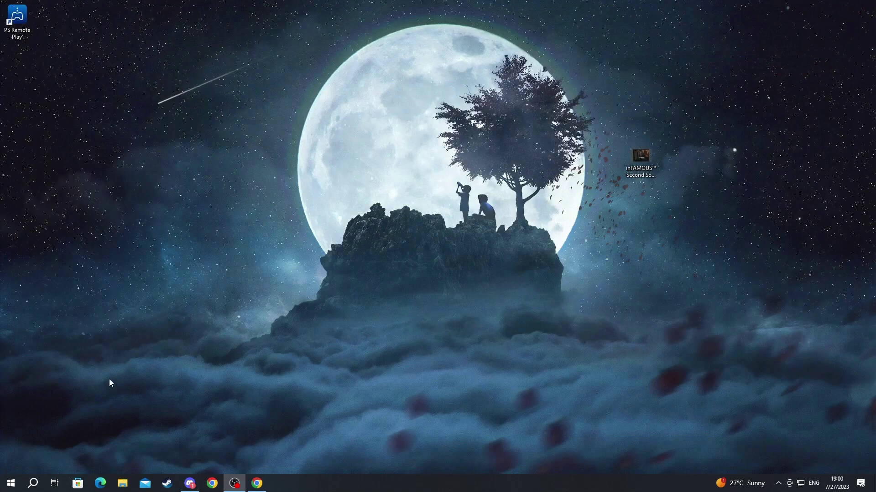
Paste forge-1.20.1-47.1.43-installer and journeymap-1.20.1-5.9.12-forge (2) from the Downloads folder onto the desktop and close File Explorer.
{"action": "left_click", "coordinate": [123, 488]}
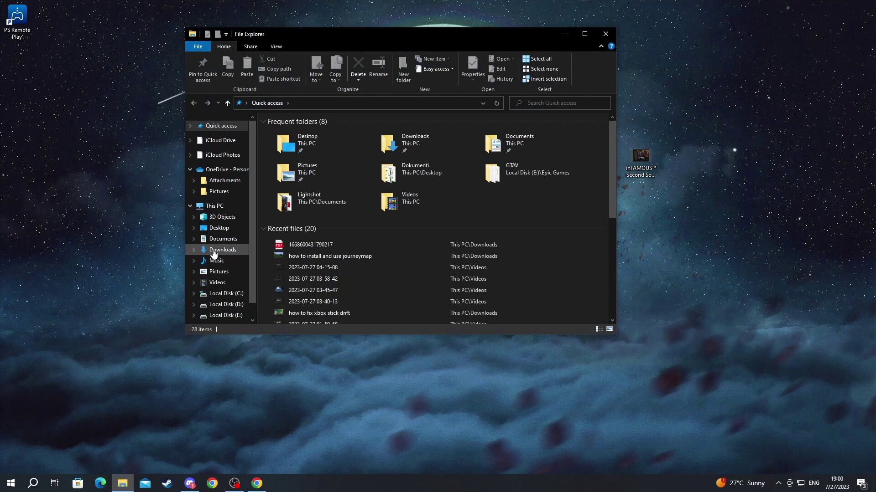
{"action": "left_click", "coordinate": [213, 252]}
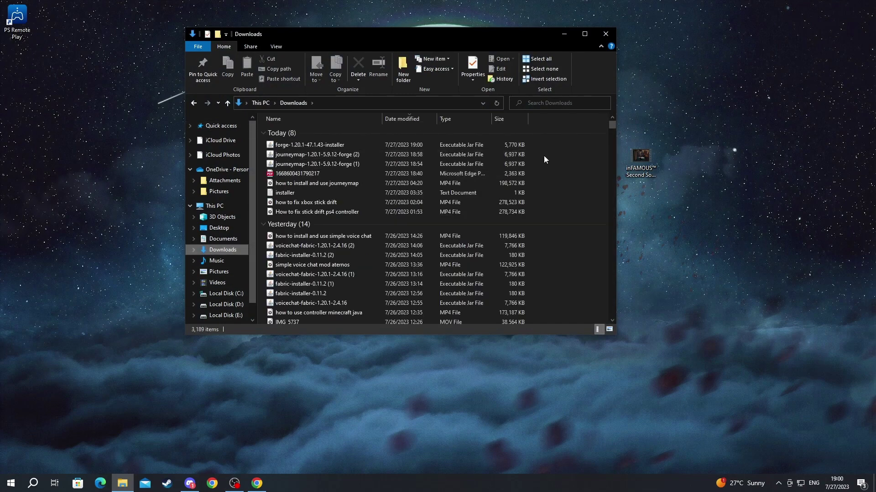
{"action": "left_click_drag", "start_coordinate": [543, 155], "coordinate": [493, 145]}
{"action": "right_click", "coordinate": [492, 146]}
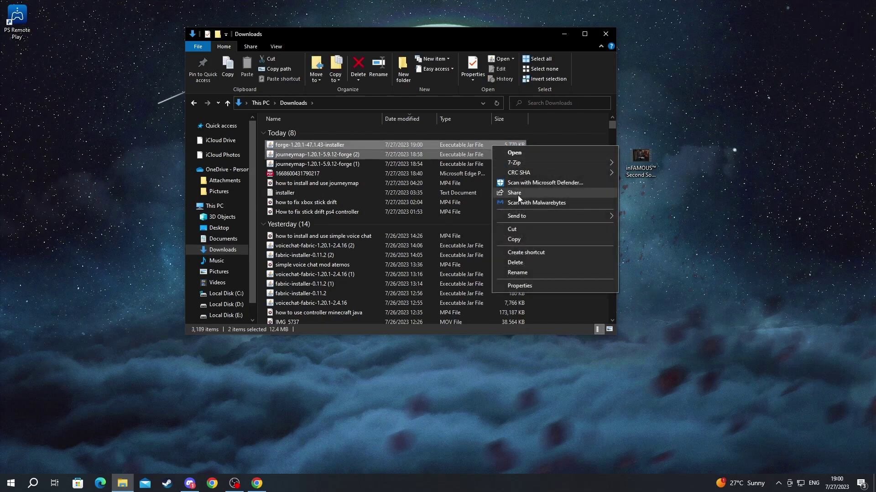
{"action": "left_click", "coordinate": [581, 234]}
{"action": "right_click", "coordinate": [660, 219]}
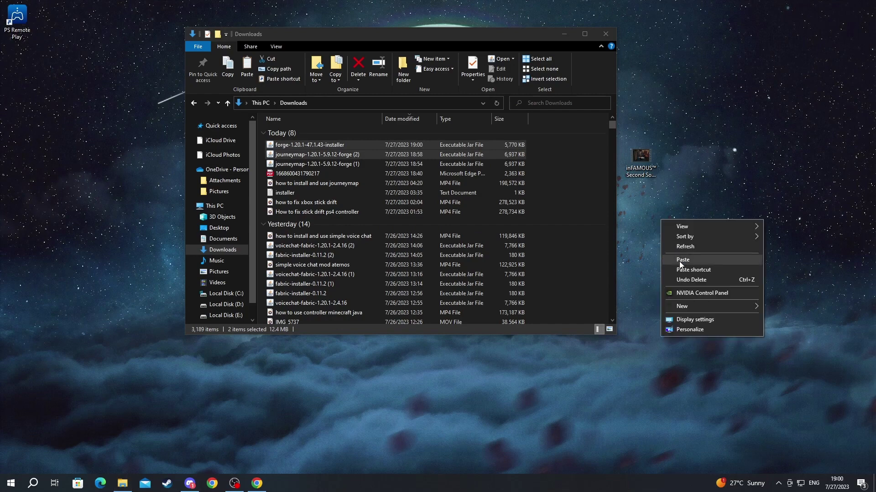
{"action": "left_click", "coordinate": [679, 261]}
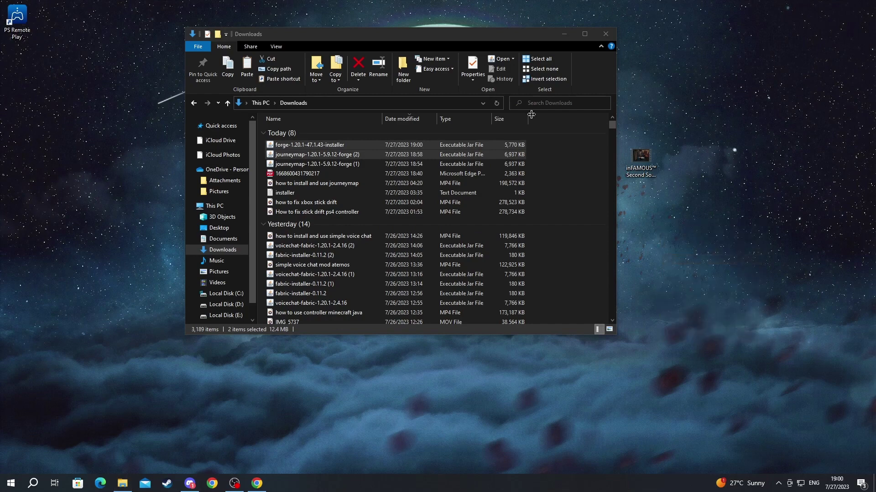
{"action": "left_click", "coordinate": [606, 34]}
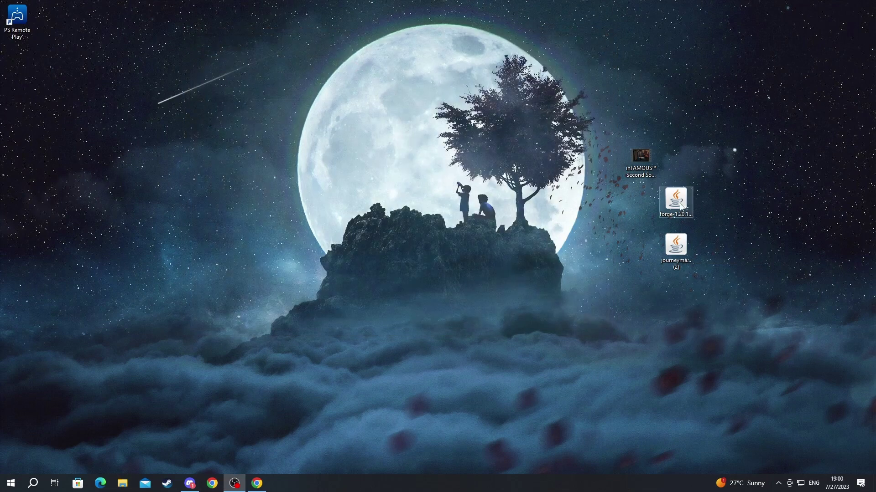
Move the Forge and JourneyMap files together across the desktop and launch the Forge installer.
{"action": "left_click_drag", "start_coordinate": [678, 211], "coordinate": [332, 210]}
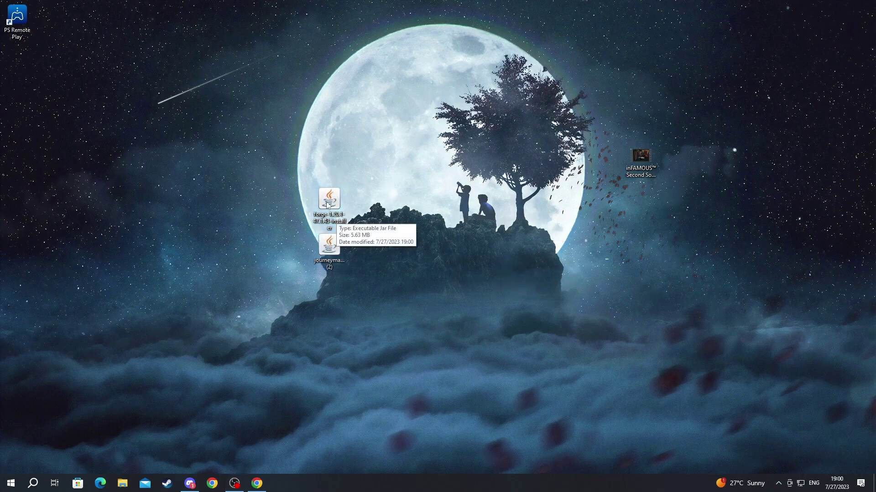
{"action": "left_click_drag", "start_coordinate": [355, 188], "coordinate": [348, 197]}
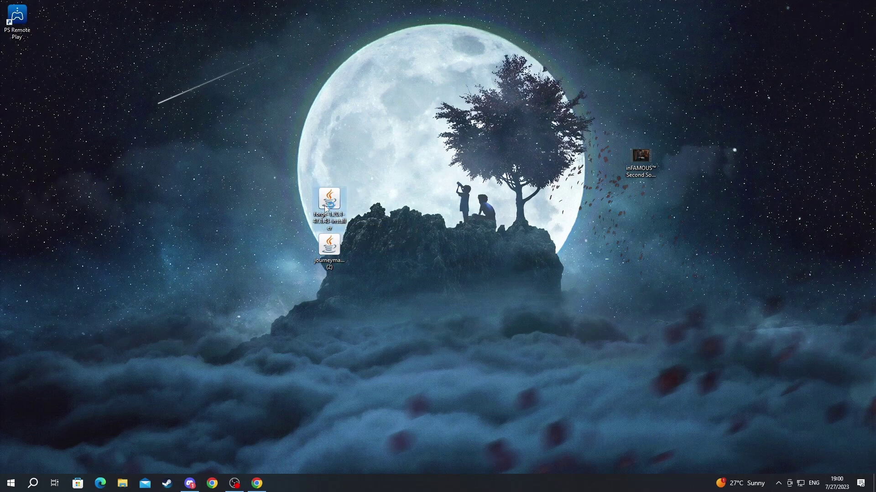
{"action": "double_click", "coordinate": [325, 209]}
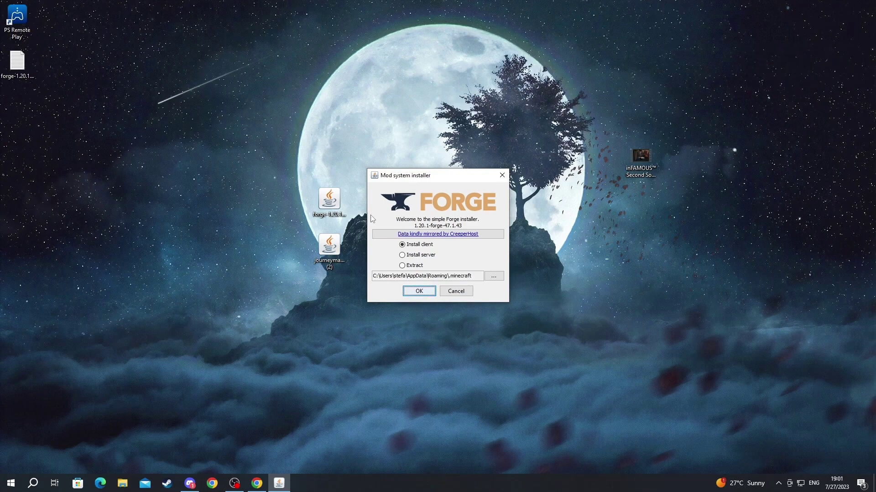
View the Java download page at java.com in a new Chrome window, and return to the desktop.
{"action": "left_click", "coordinate": [212, 484]}
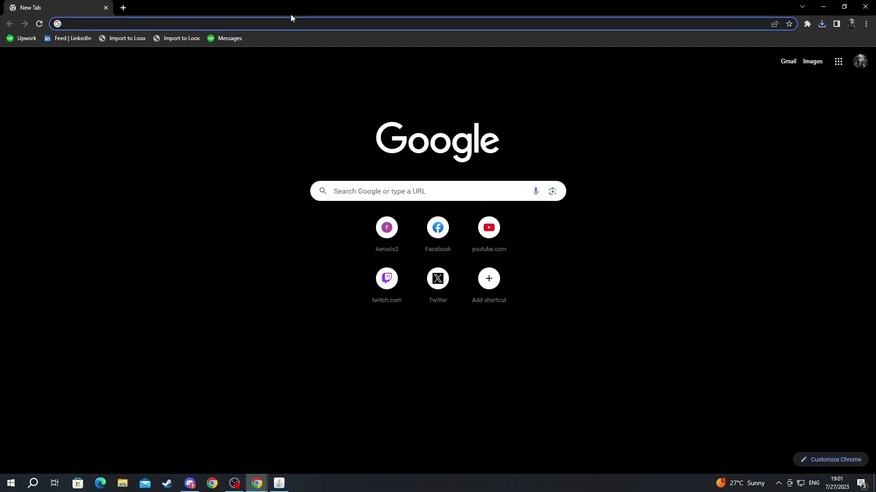
{"action": "type", "text": "java.com"}
{"action": "key", "text": "Return"}
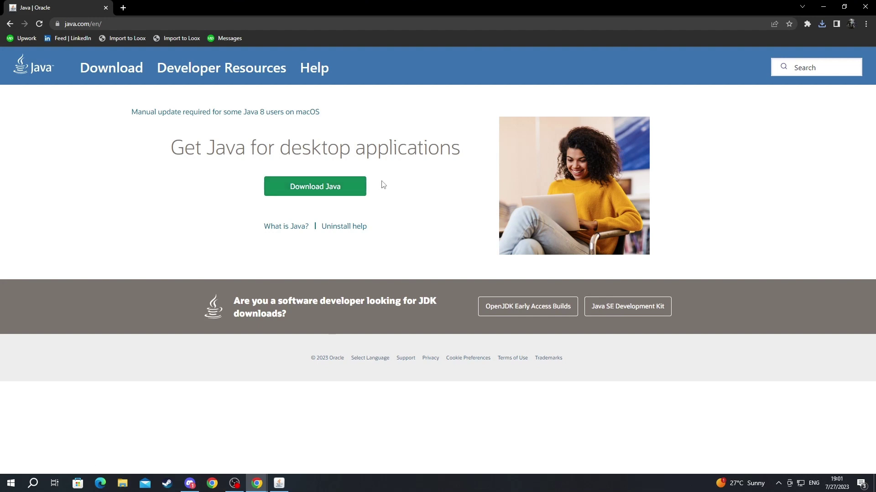
{"action": "double_click", "coordinate": [285, 9]}
{"action": "key", "text": "super+Down"}
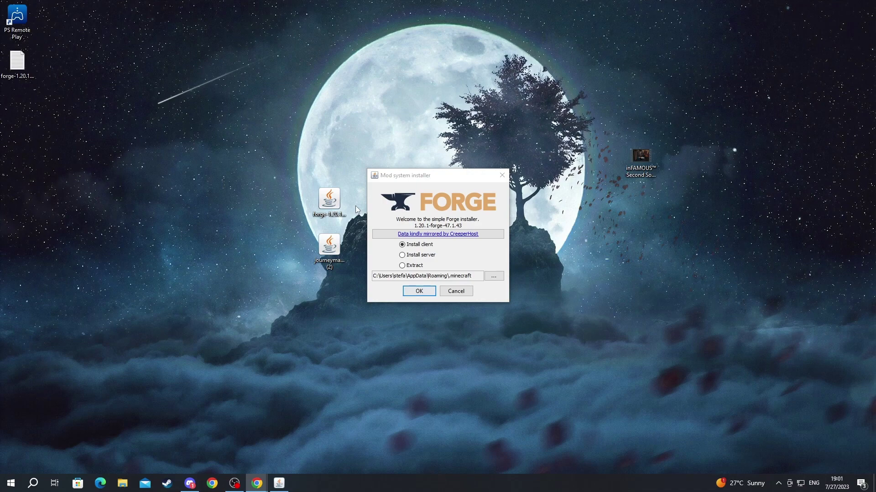
Close the Forge installer, then reopen its file with Java(TM) Platform SE binary as the permanent app for .jar files.
{"action": "left_click", "coordinate": [501, 175]}
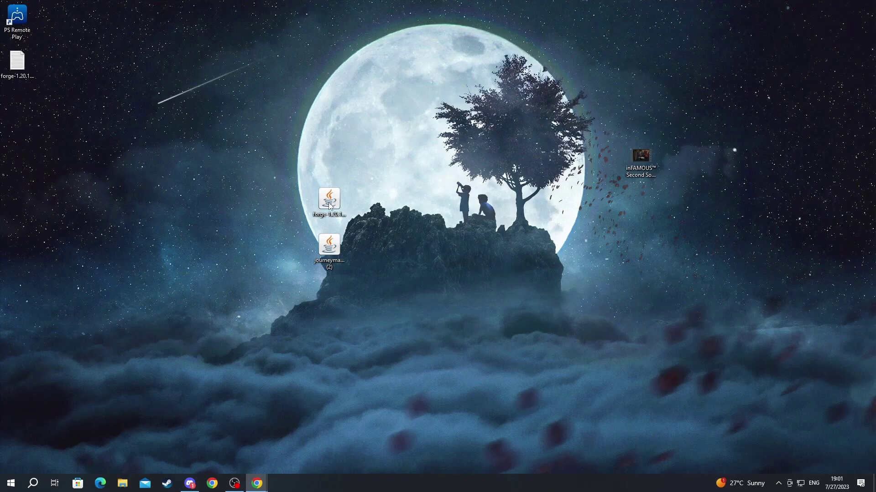
{"action": "left_click", "coordinate": [329, 203]}
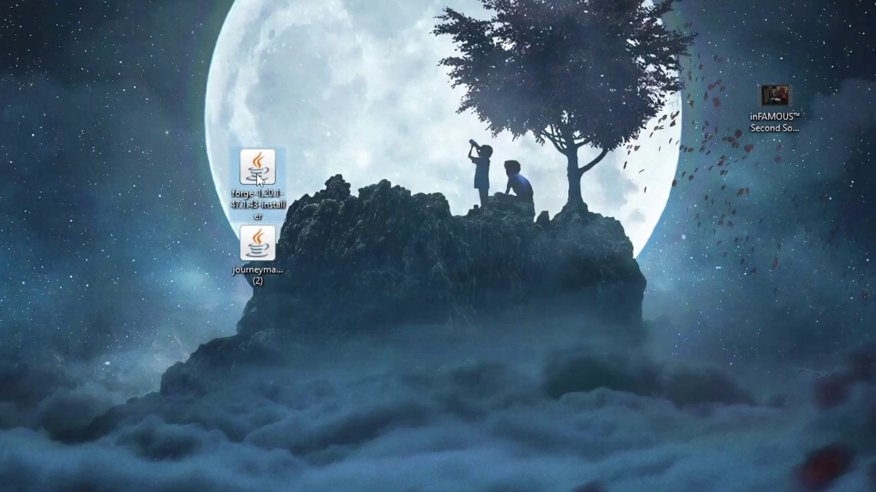
{"action": "right_click", "coordinate": [257, 175]}
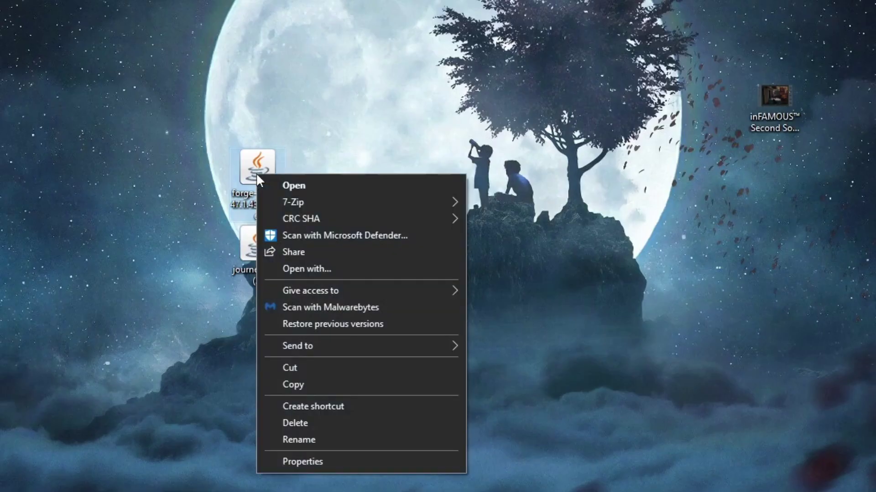
{"action": "left_click", "coordinate": [322, 269]}
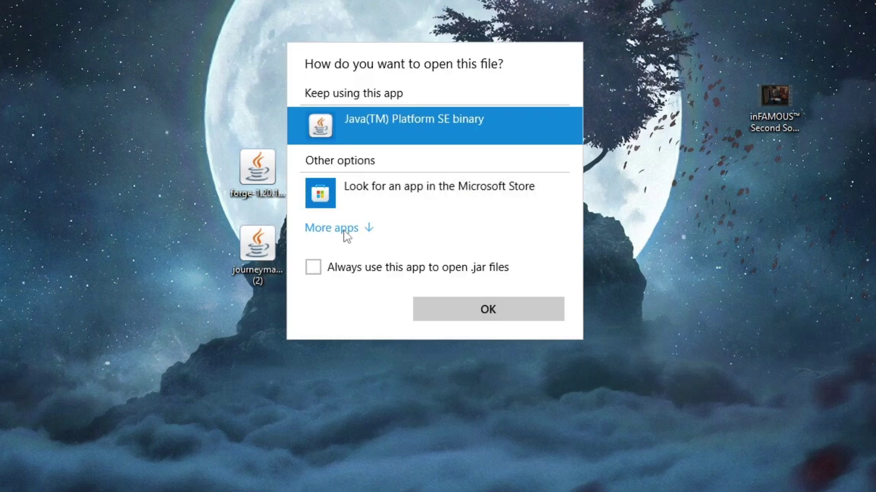
{"action": "left_click", "coordinate": [316, 231]}
{"action": "scroll", "coordinate": [373, 227], "scroll_direction": "down", "scroll_amount": 5}
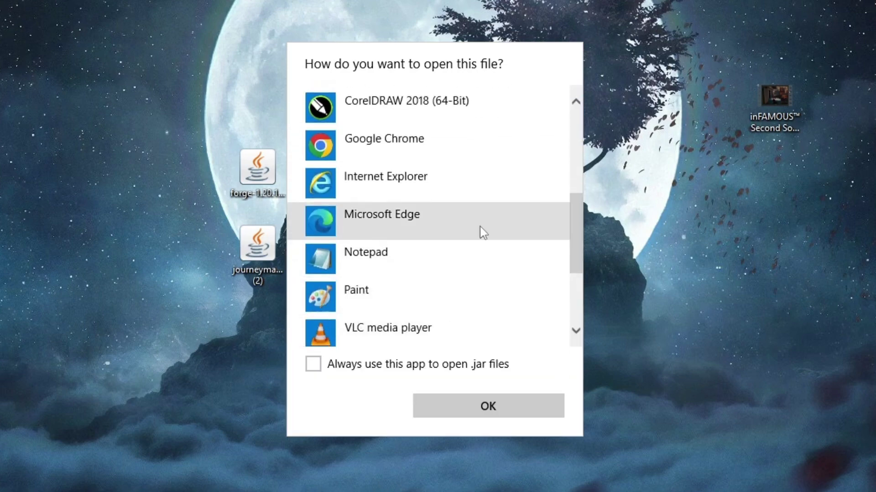
{"action": "scroll", "coordinate": [348, 272], "scroll_direction": "down", "scroll_amount": 2}
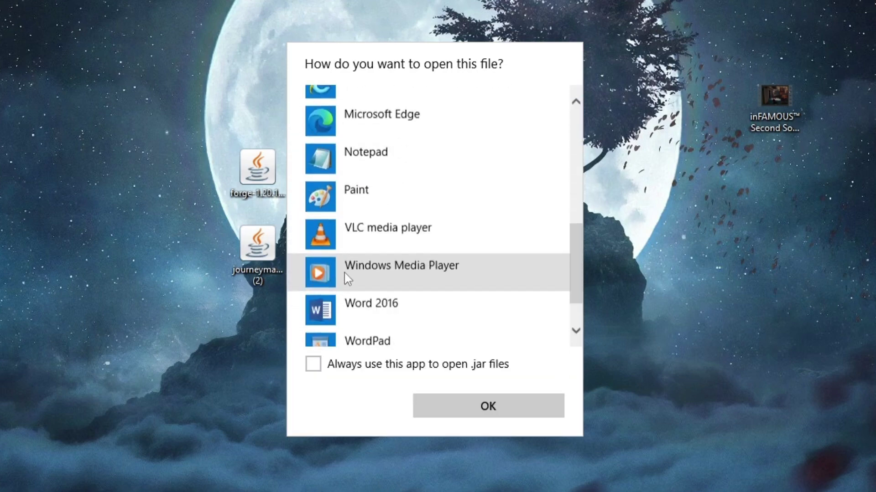
{"action": "scroll", "coordinate": [346, 270], "scroll_direction": "up", "scroll_amount": 5}
{"action": "scroll", "coordinate": [345, 266], "scroll_direction": "up", "scroll_amount": 3}
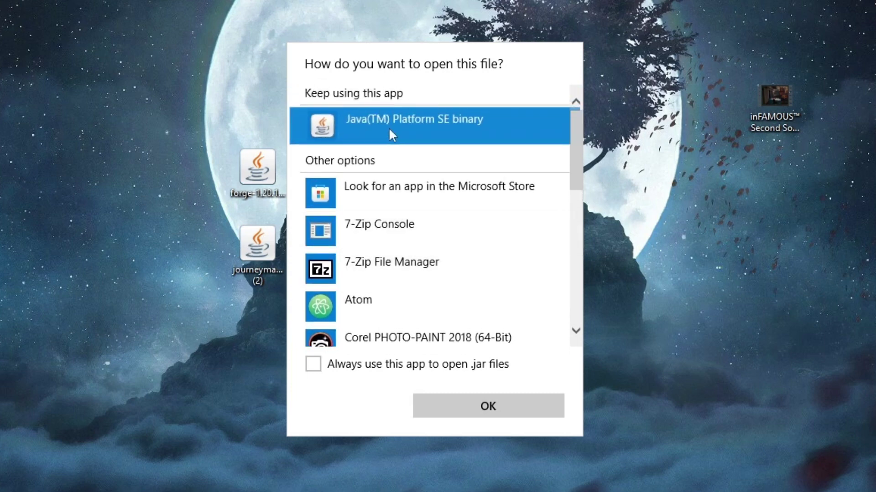
{"action": "left_click", "coordinate": [313, 364]}
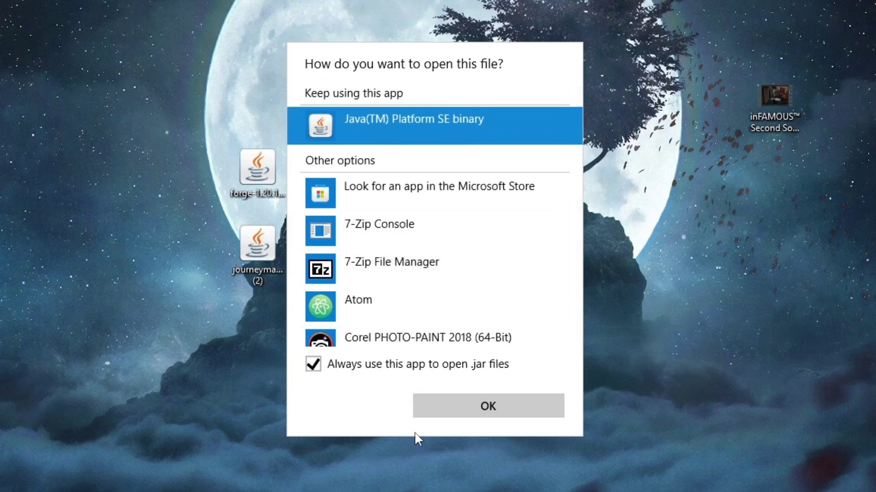
{"action": "left_click", "coordinate": [447, 412]}
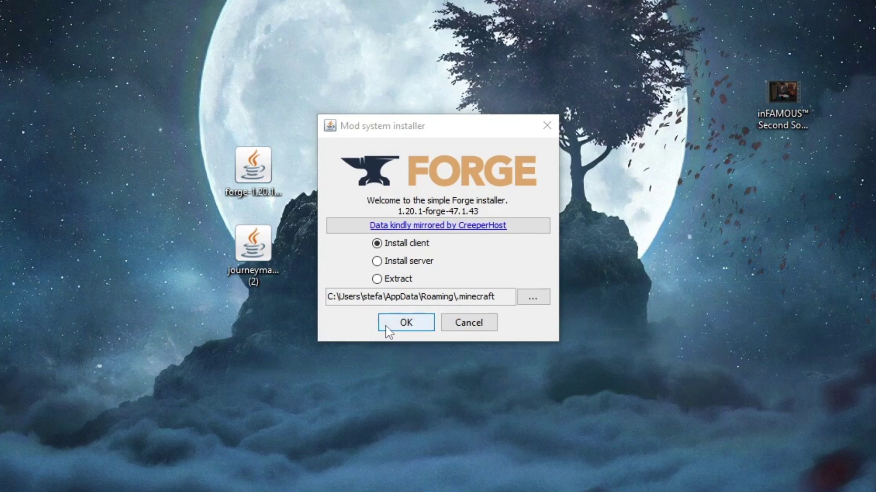
Install the Forge 1.20.1-47.1.43 client into the .minecraft folder and dismiss the completion message.
{"action": "left_click", "coordinate": [400, 326]}
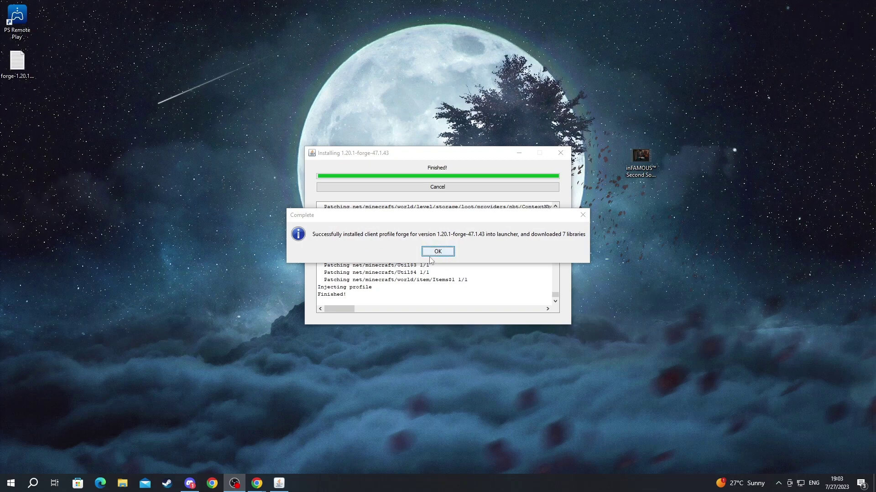
{"action": "left_click", "coordinate": [434, 253]}
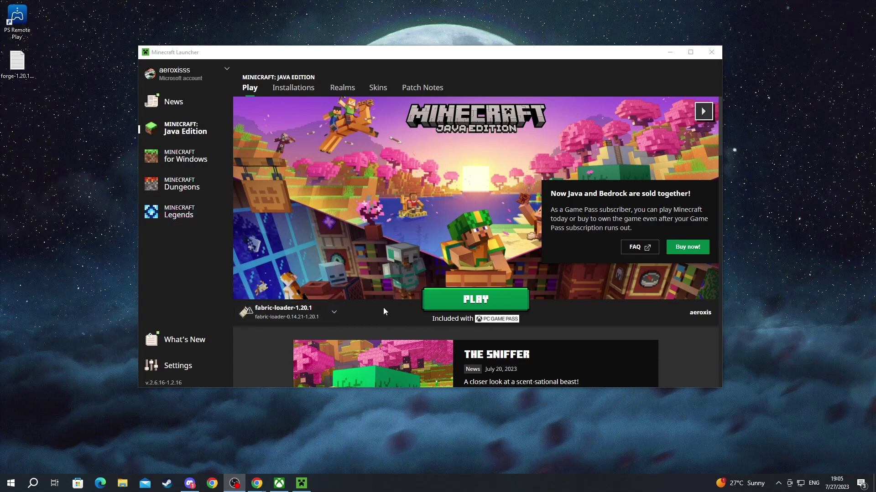
Launch the forge installation from Minecraft Launcher, accepting the risks without further warnings, and close the game once its title screen loads.
{"action": "left_click", "coordinate": [303, 318]}
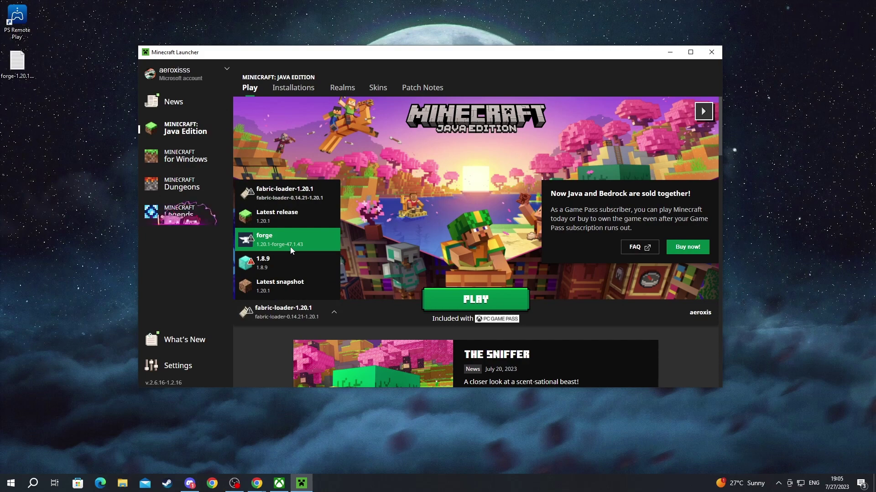
{"action": "left_click", "coordinate": [361, 310]}
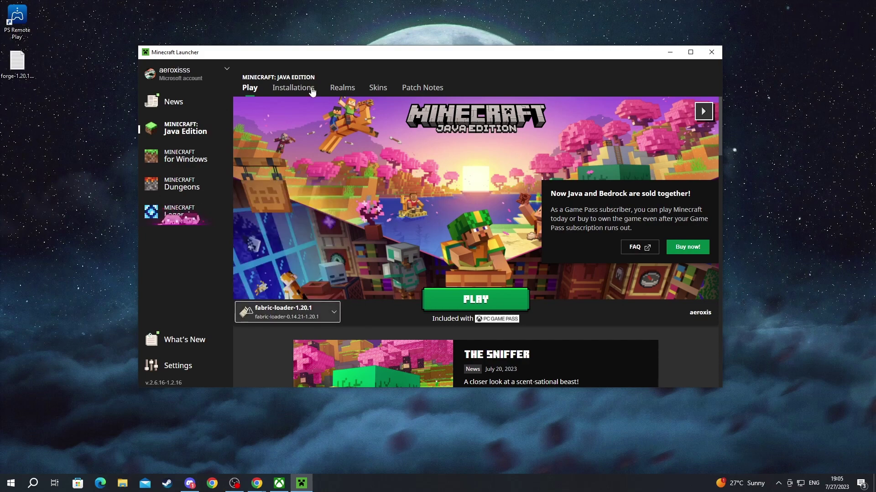
{"action": "left_click", "coordinate": [282, 93]}
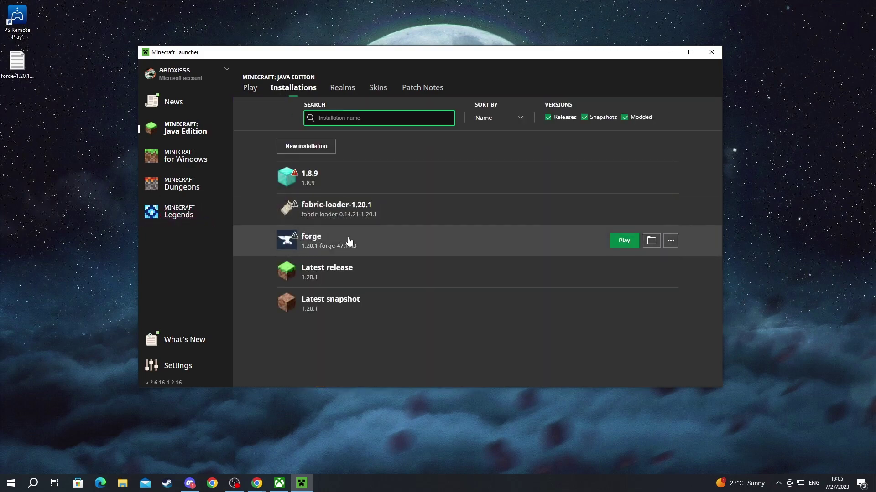
{"action": "left_click", "coordinate": [625, 242]}
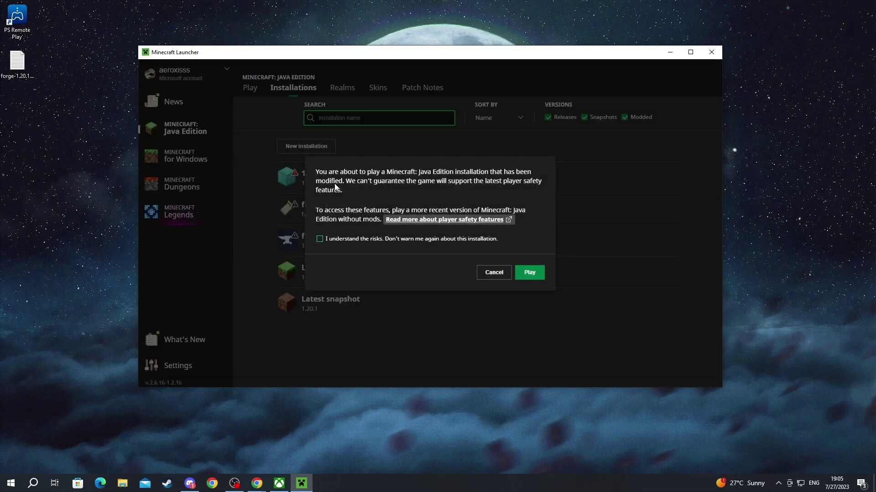
{"action": "left_click", "coordinate": [320, 240]}
{"action": "left_click", "coordinate": [529, 273]}
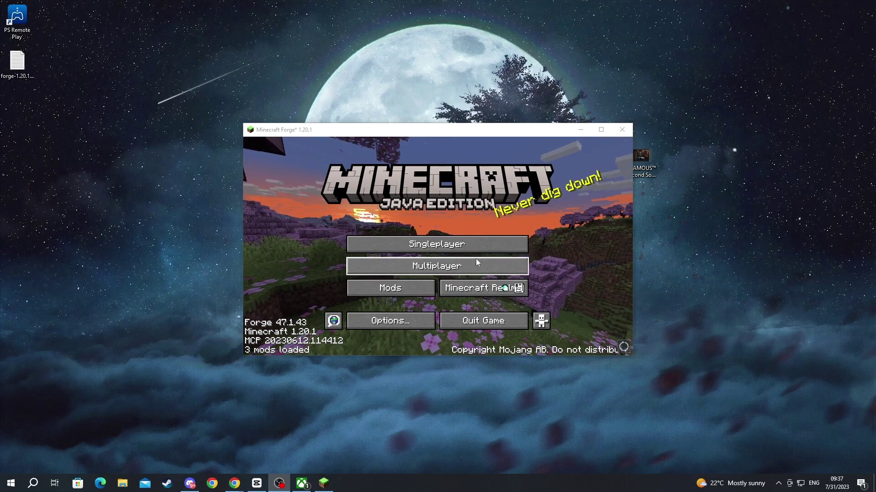
{"action": "left_click", "coordinate": [621, 131]}
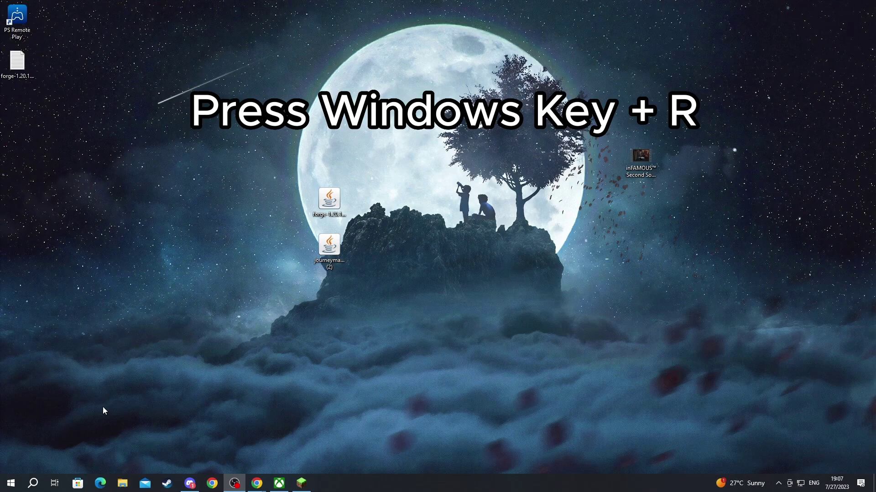
Open the Roaming folder by running %appdata% from the Windows Run dialog.
{"action": "key", "text": "super+r"}
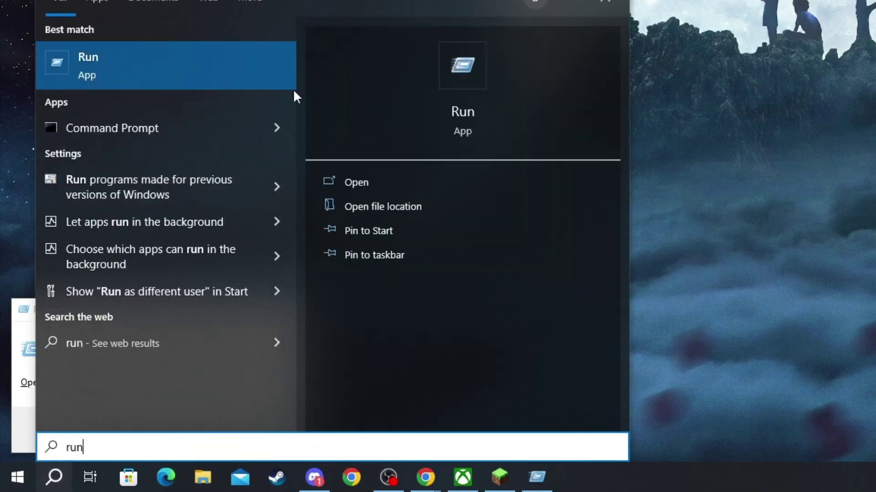
{"action": "left_click", "coordinate": [145, 71]}
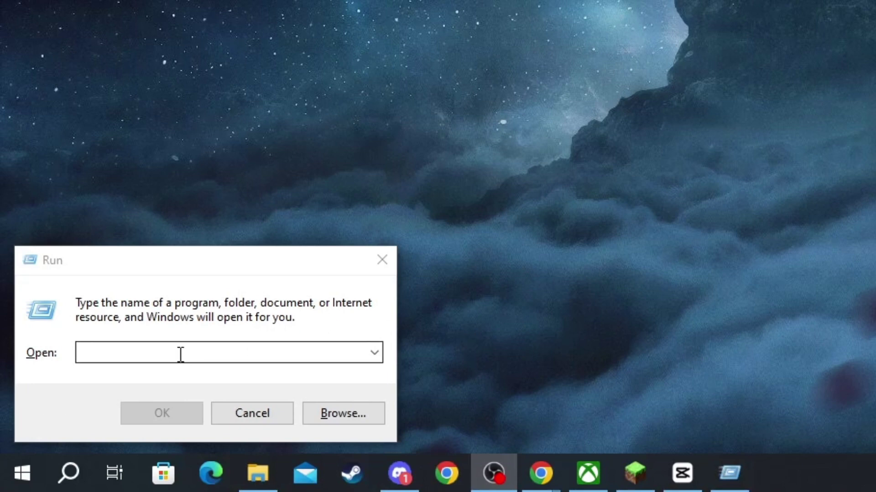
{"action": "left_click", "coordinate": [138, 356]}
{"action": "type", "text": "%appdata"}
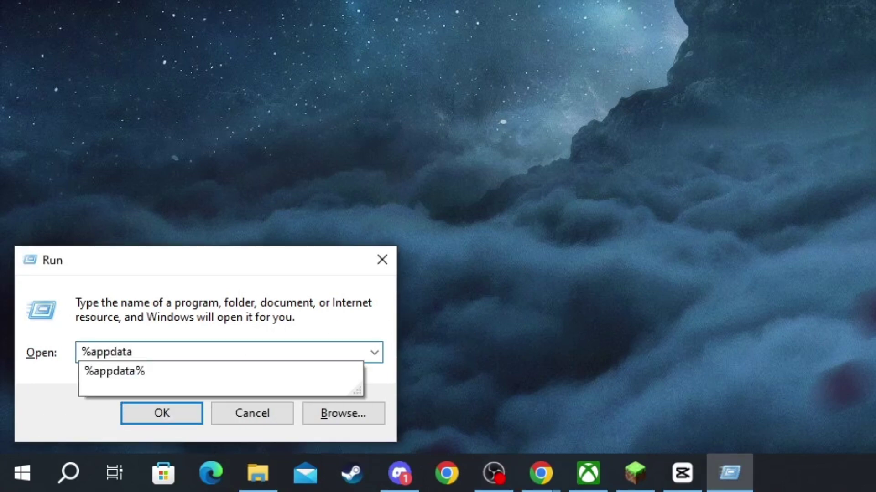
{"action": "type", "text": "%"}
{"action": "key", "text": "Return"}
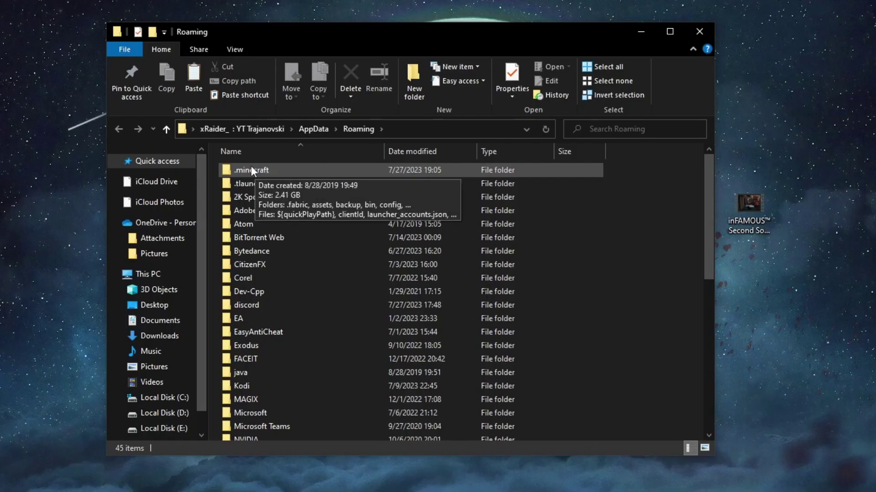
Open the .minecraft folder and go into its mods folder.
{"action": "left_click", "coordinate": [251, 169]}
{"action": "left_click", "coordinate": [251, 170]}
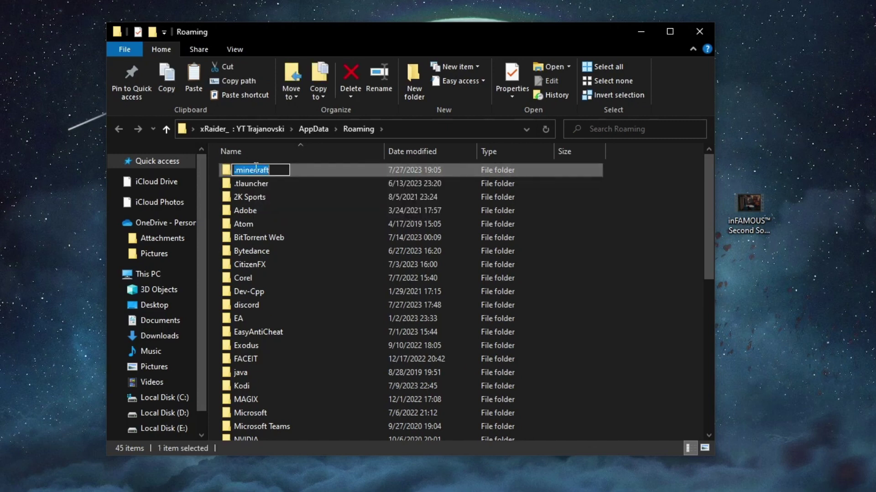
{"action": "double_click", "coordinate": [305, 170]}
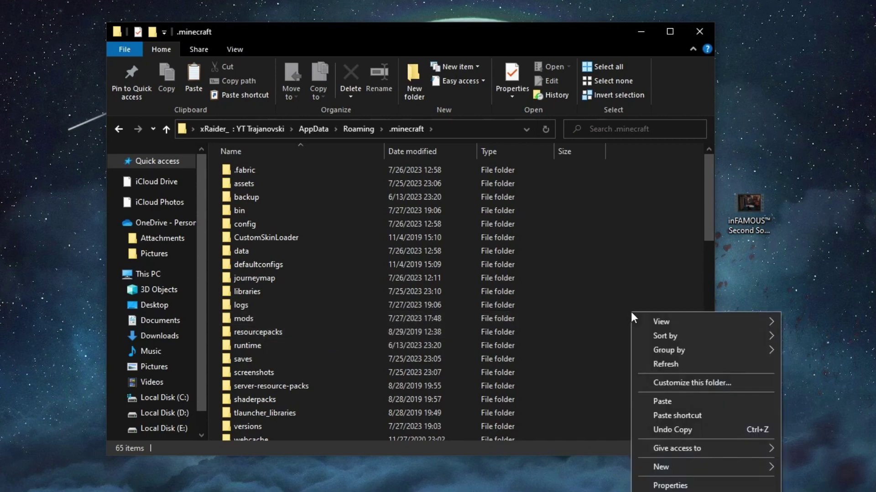
{"action": "mouse_move", "coordinate": [682, 470]}
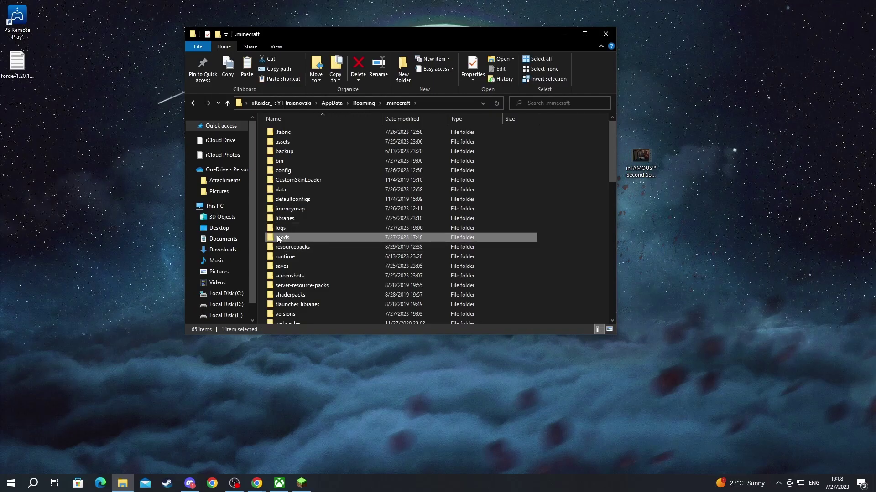
{"action": "double_click", "coordinate": [243, 319]}
Uncover the desktop files beside the mods folder window and move the JourneyMap file into the mods folder.
{"action": "left_click_drag", "start_coordinate": [364, 45], "coordinate": [551, 61]}
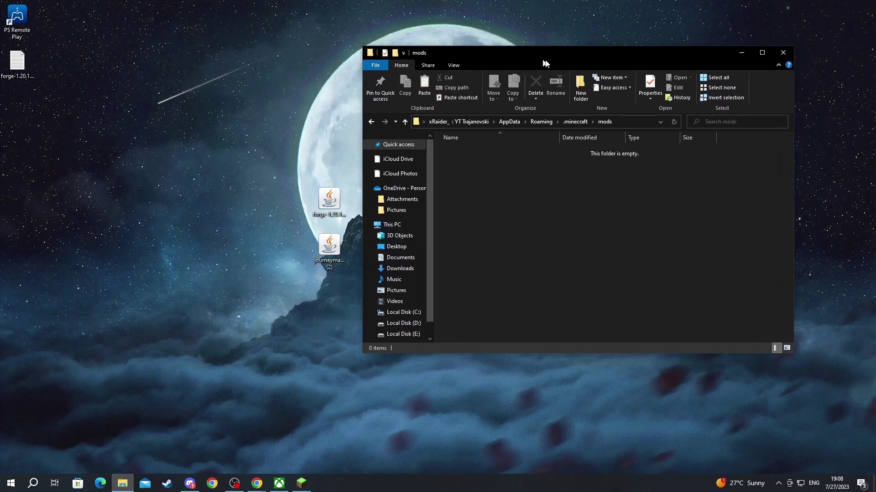
{"action": "left_click_drag", "start_coordinate": [331, 244], "coordinate": [524, 165]}
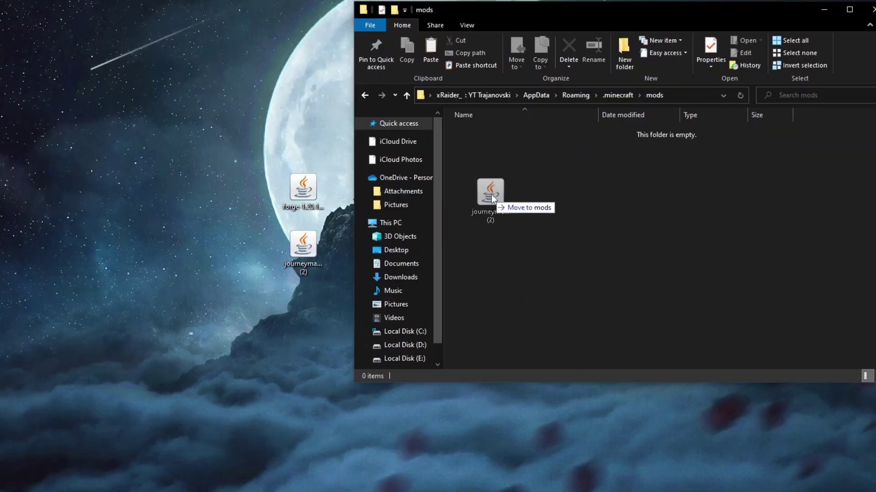
{"action": "left_click", "coordinate": [524, 191]}
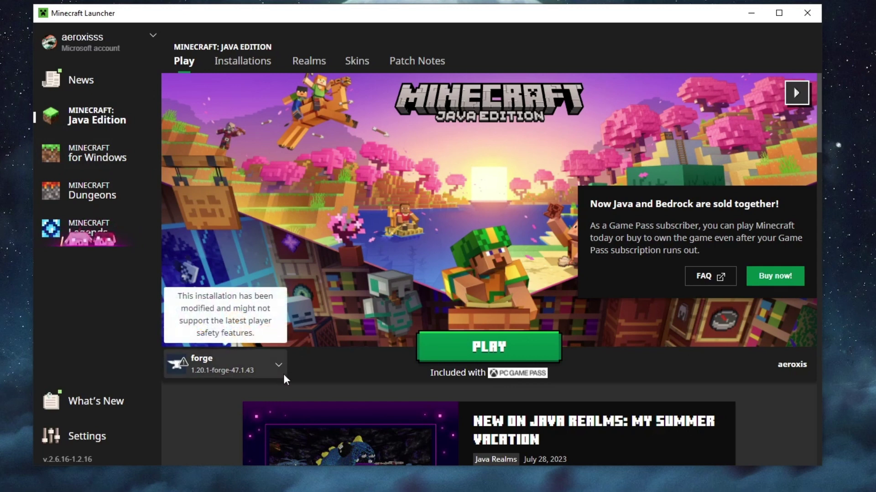
In Minecraft Launcher, select the forge profile and launch the 1.20.1-forge-47.1.43 installation from the installations list.
{"action": "left_click", "coordinate": [230, 372]}
{"action": "left_click", "coordinate": [212, 199]}
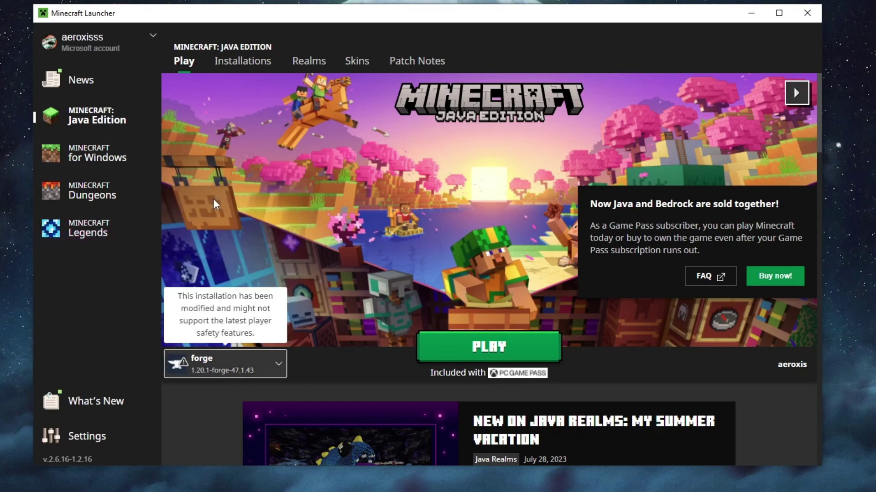
{"action": "left_click", "coordinate": [241, 61]}
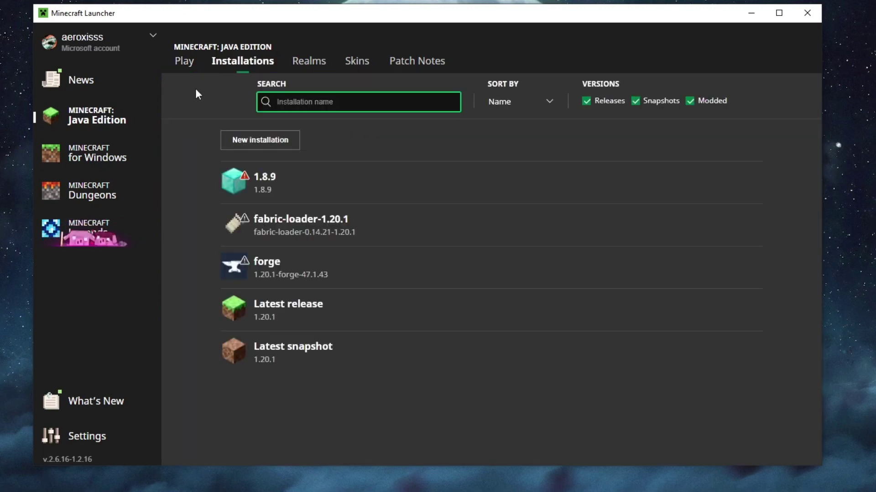
{"action": "mouse_move", "coordinate": [243, 268]}
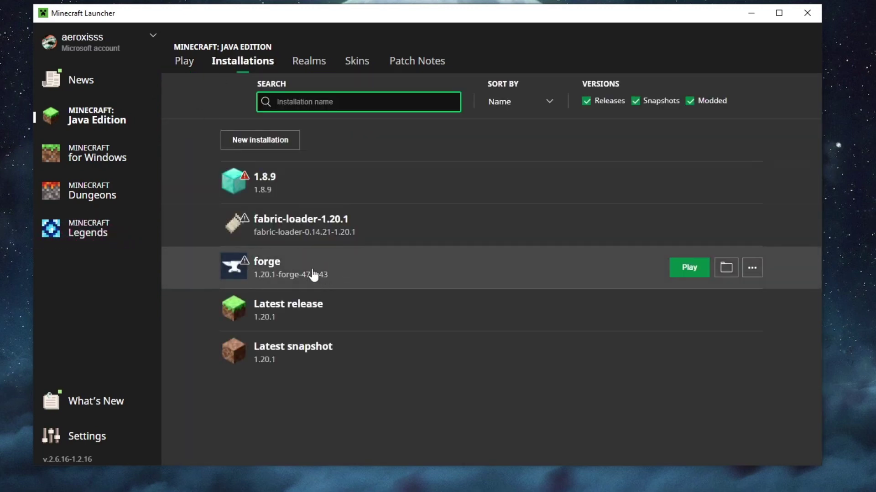
{"action": "left_click", "coordinate": [696, 272]}
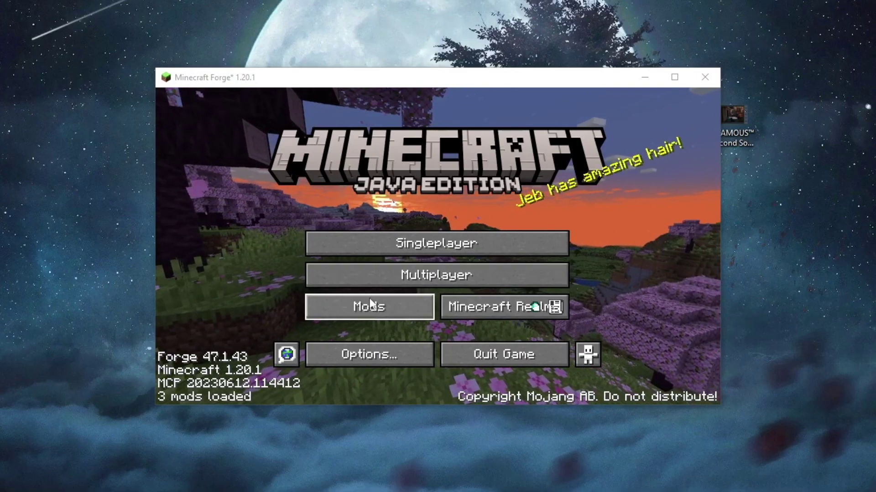
Check the Journeymap entry's details in the game's mod list and return to the title screen.
{"action": "left_click", "coordinate": [333, 308]}
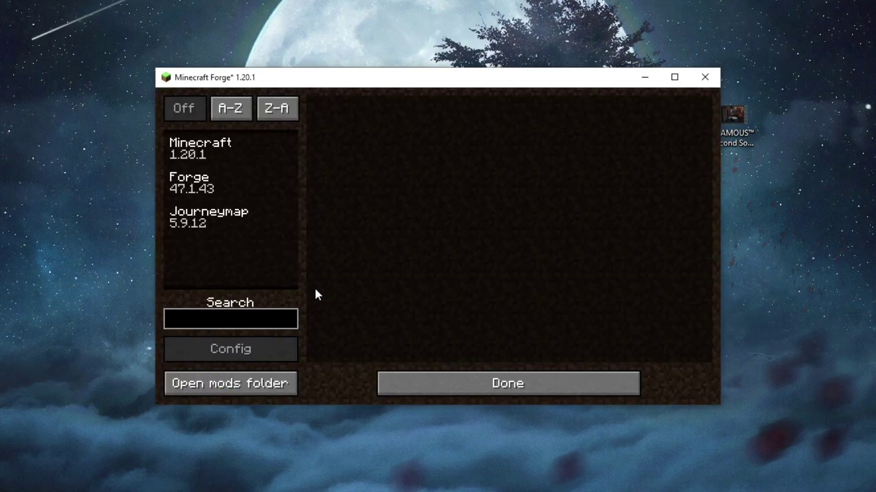
{"action": "left_click", "coordinate": [202, 228]}
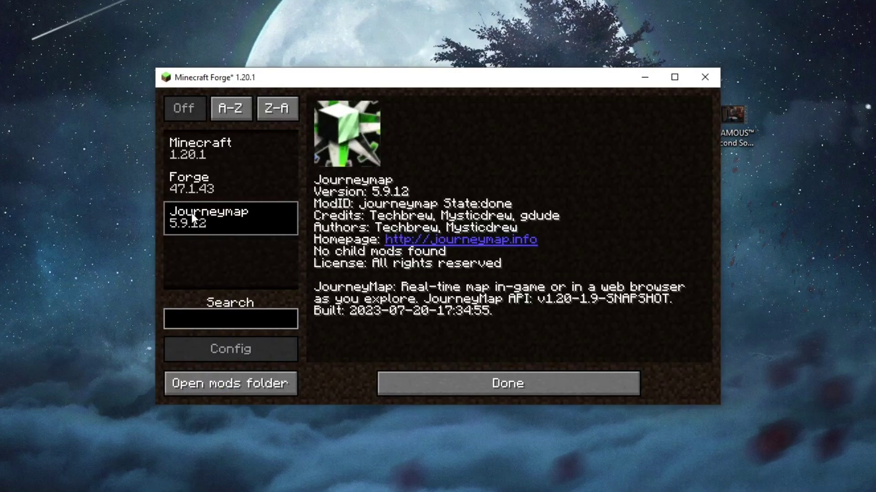
{"action": "left_click", "coordinate": [409, 384]}
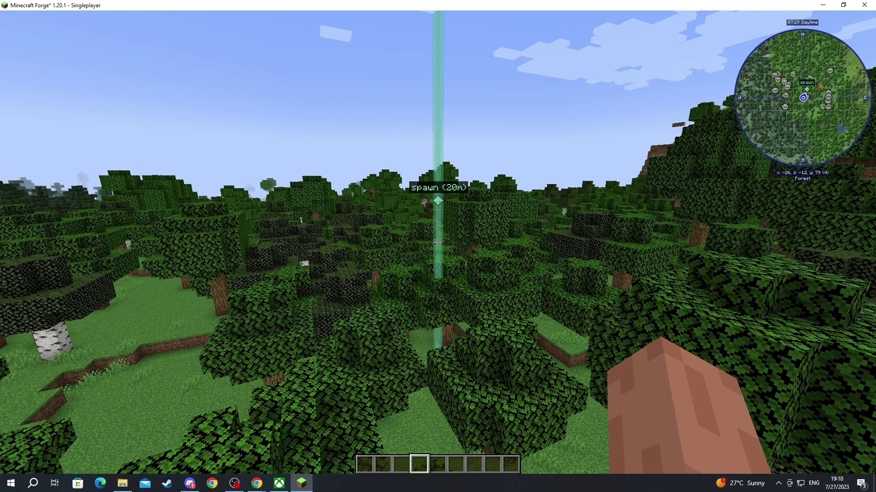
Check the chat for the JourneyMap hint, close it, and open the JourneyMap options.
{"action": "key", "text": "t"}
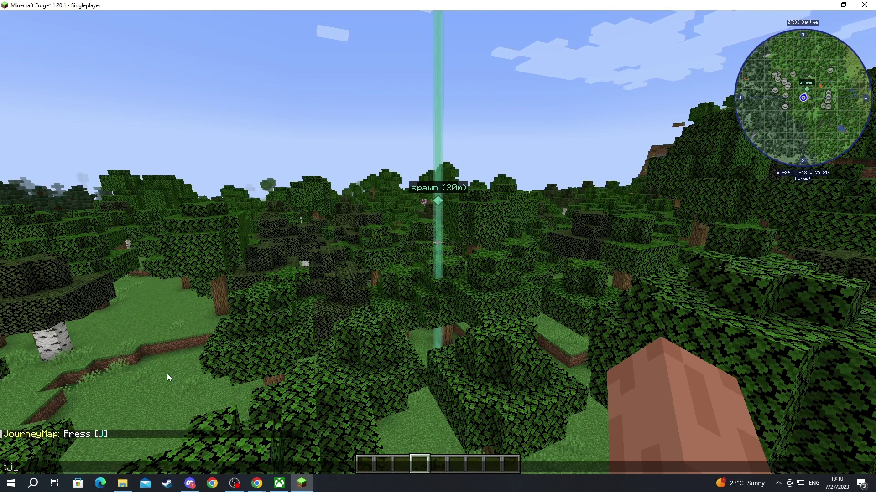
{"action": "key", "text": "Escape"}
{"action": "key", "text": "j"}
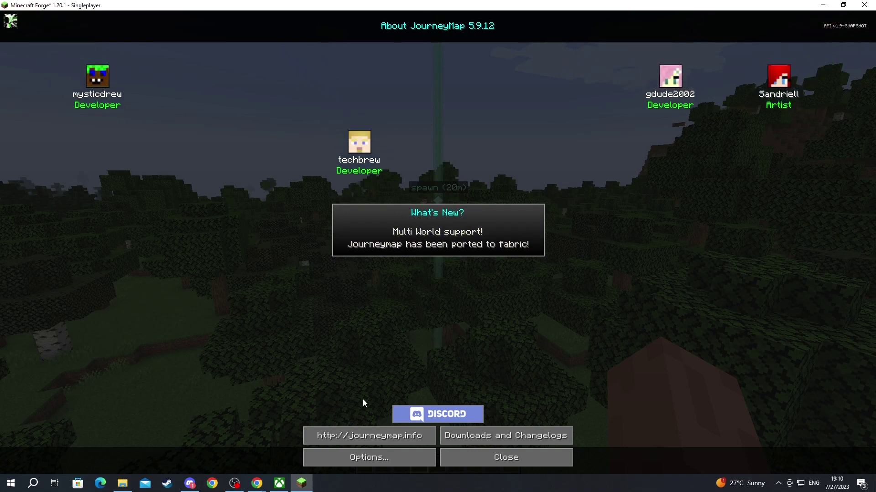
{"action": "left_click", "coordinate": [362, 457]}
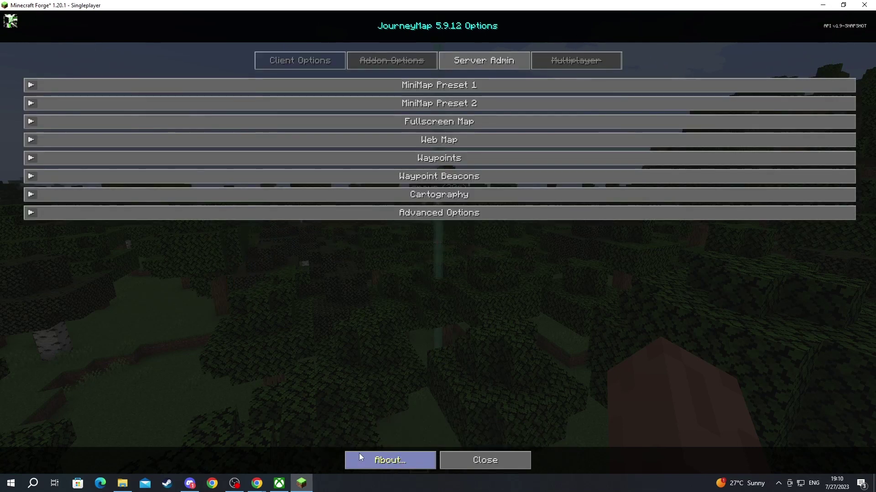
Review the MiniMap Preset 1, Waypoints and Advanced Options settings, collapsing each section, and close the options and About screens to reach the fullscreen map.
{"action": "left_click", "coordinate": [478, 84]}
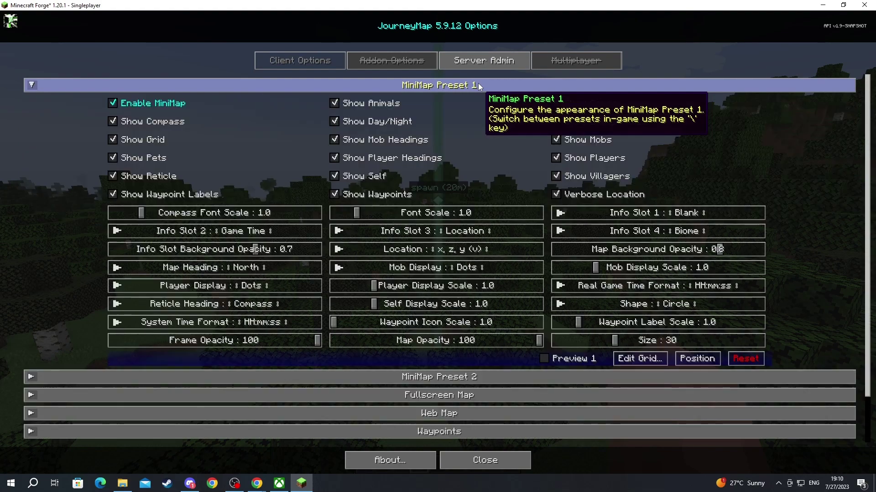
{"action": "left_click", "coordinate": [478, 84]}
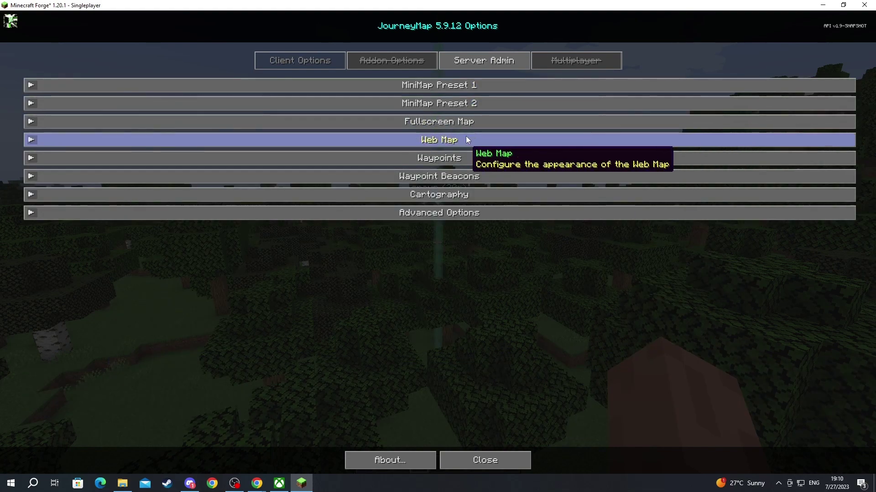
{"action": "left_click", "coordinate": [463, 157]}
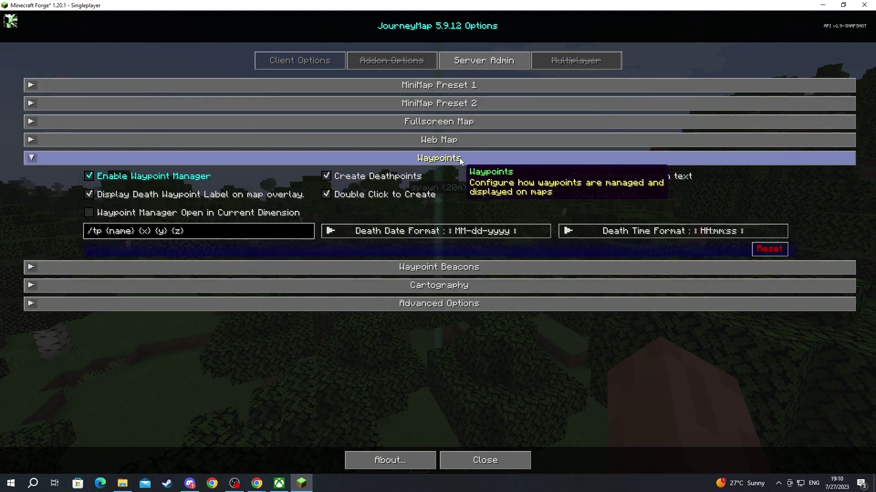
{"action": "left_click", "coordinate": [459, 158]}
{"action": "left_click", "coordinate": [434, 211]}
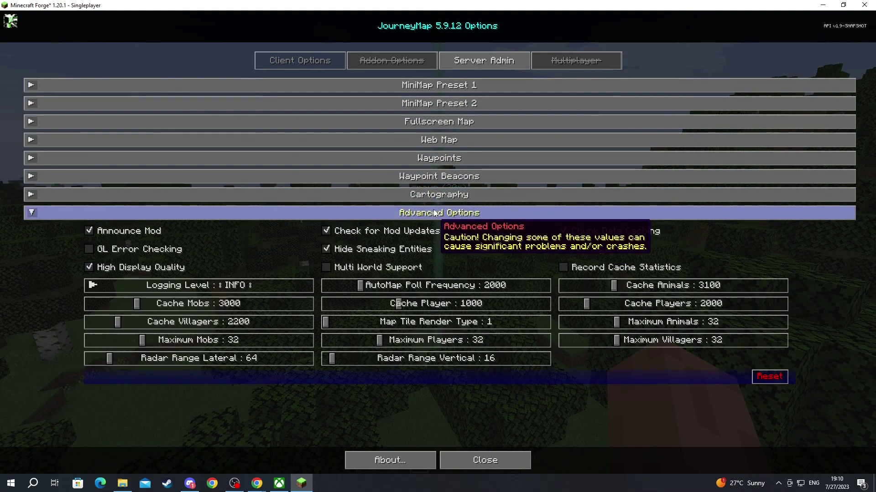
{"action": "left_click", "coordinate": [434, 213]}
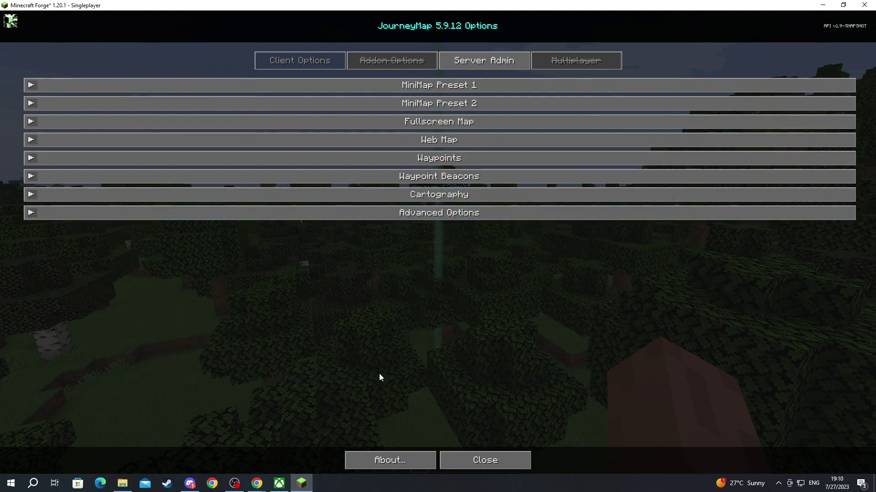
{"action": "left_click", "coordinate": [483, 462]}
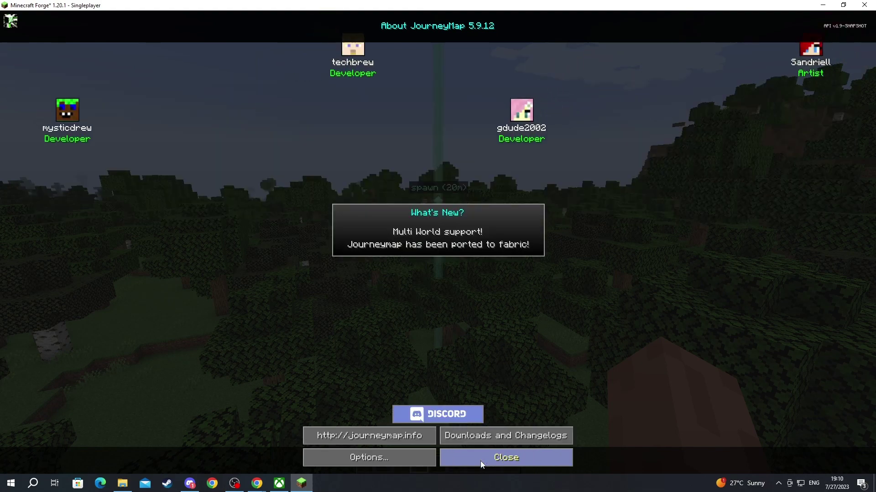
{"action": "left_click", "coordinate": [474, 459]}
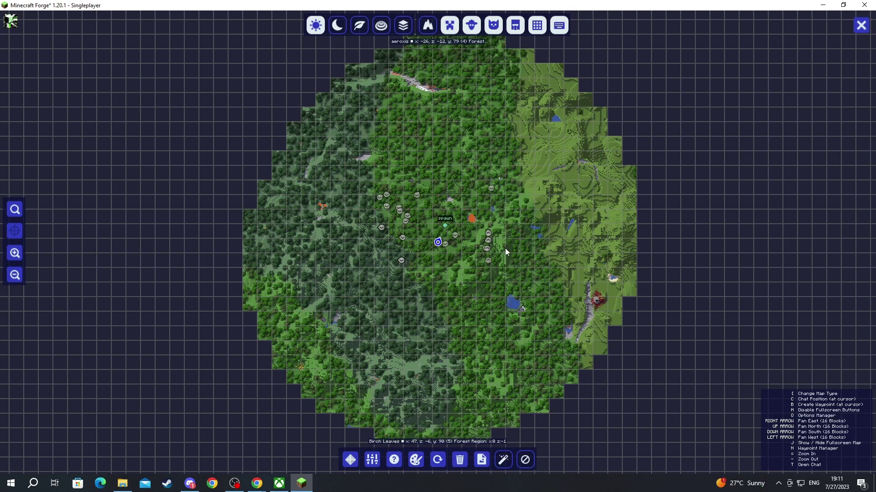
Look over the terrain around spawn and the display toggles on the fullscreen map, and return to the game world.
{"action": "left_click_drag", "start_coordinate": [512, 234], "coordinate": [439, 243]}
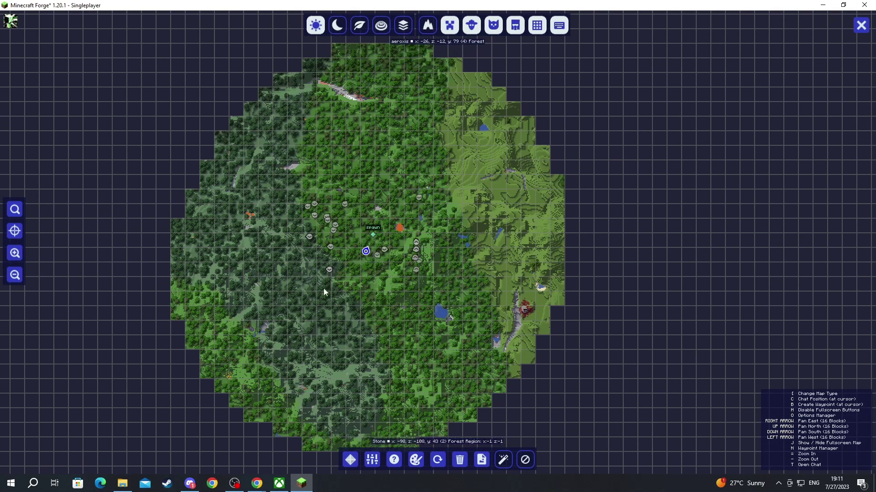
{"action": "key", "text": "Left"}
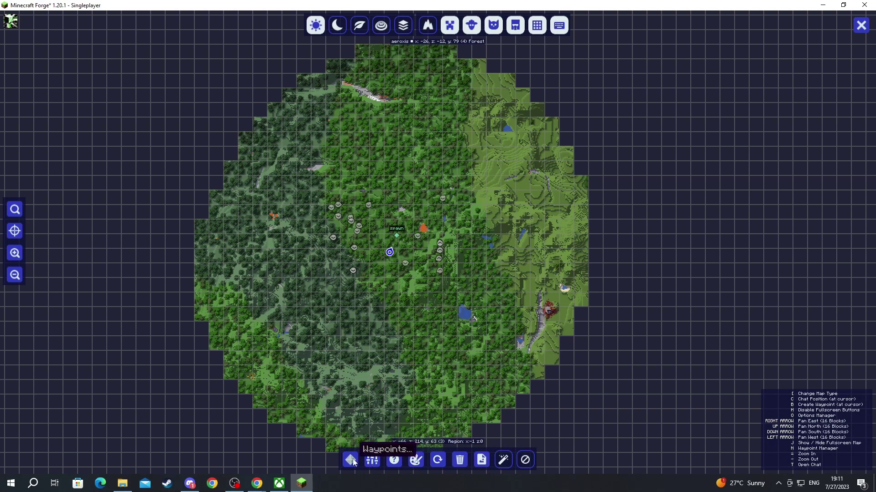
{"action": "left_click", "coordinate": [471, 28]}
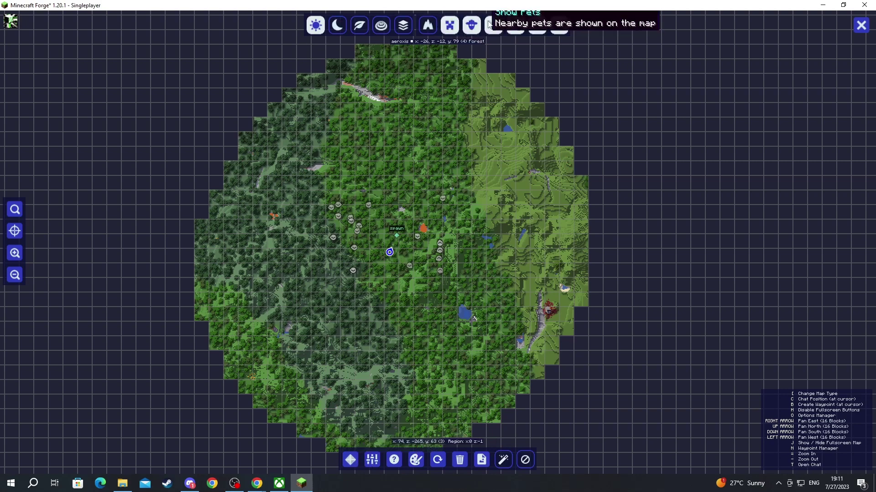
{"action": "left_click", "coordinate": [861, 25]}
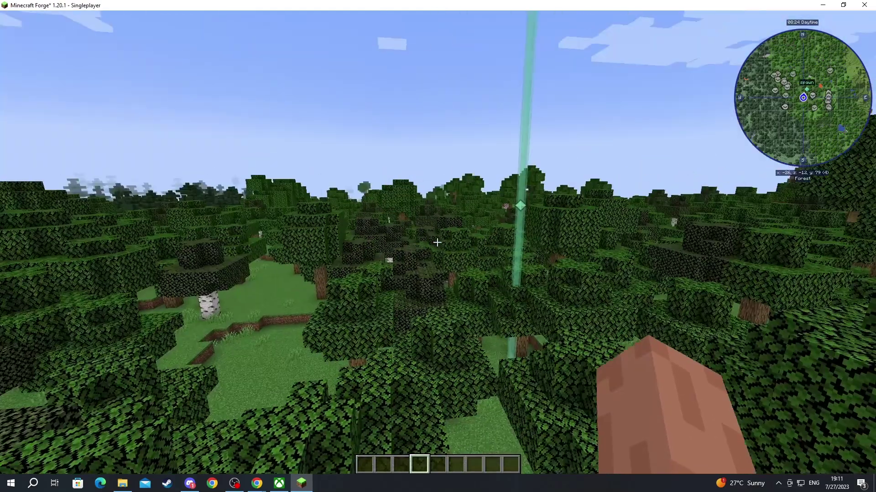